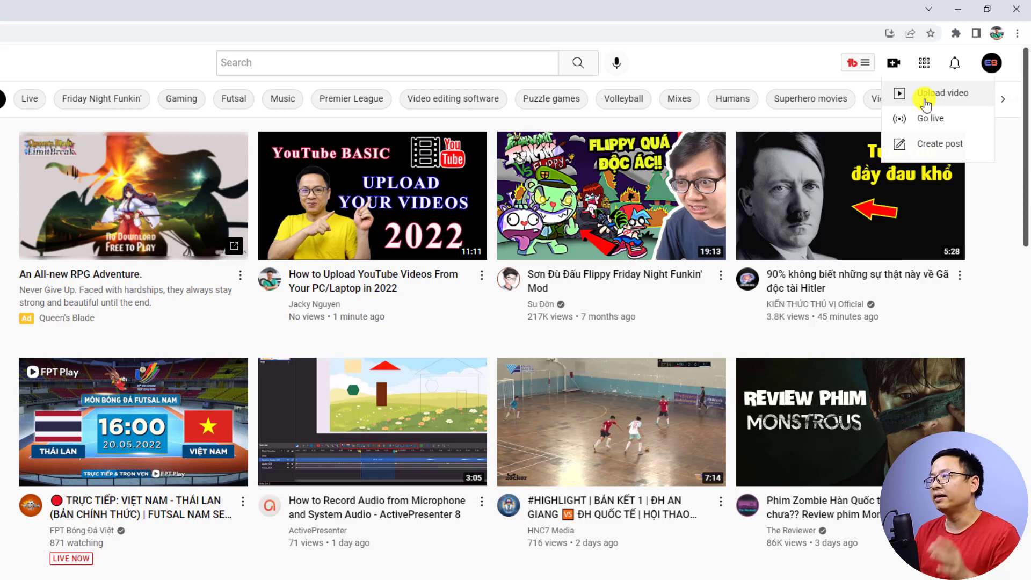
Step: Open the upload dialog for a new video, then bring up its file picker and dismiss it
left_click(928, 96)
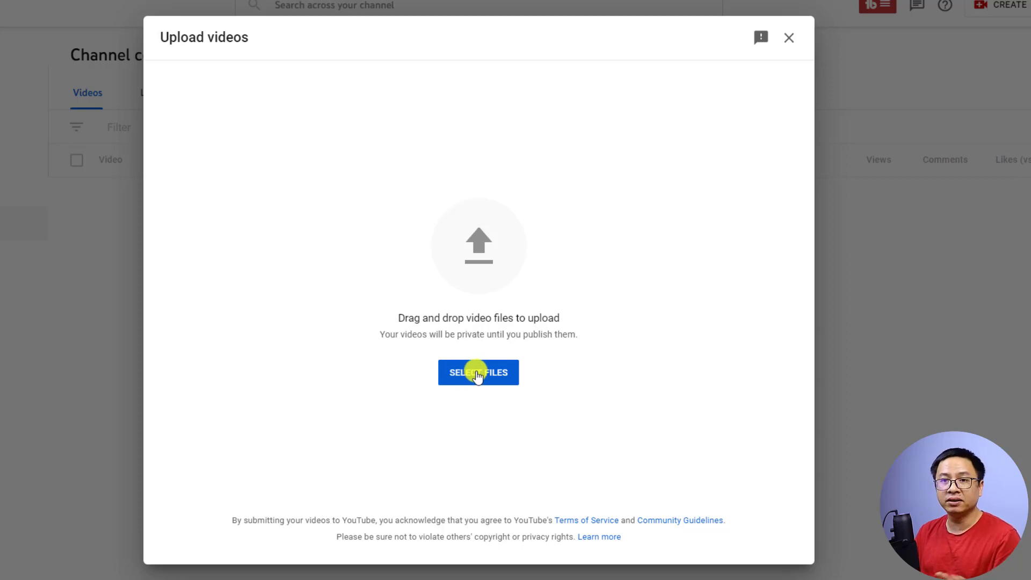
left_click(474, 375)
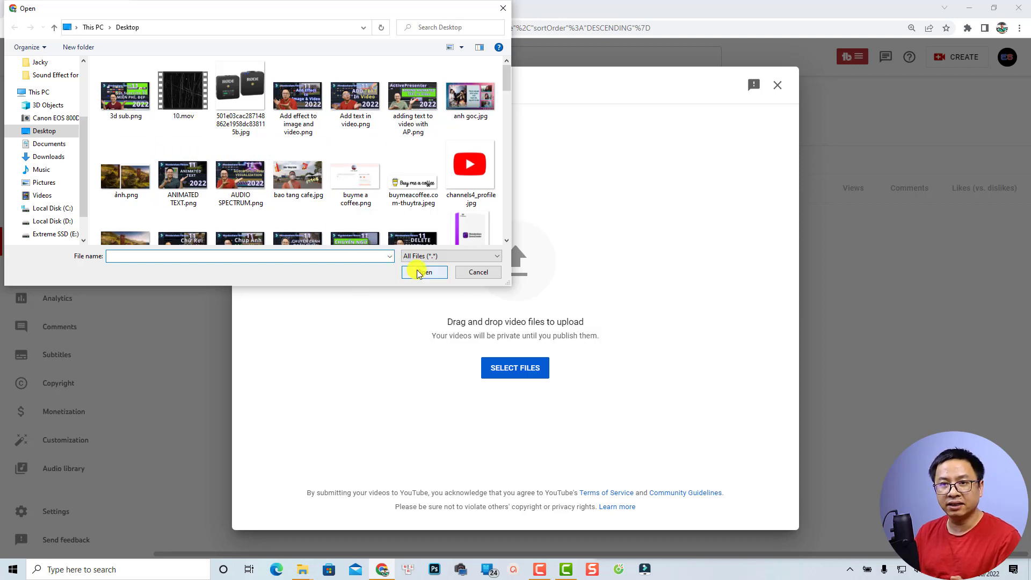
left_click(478, 272)
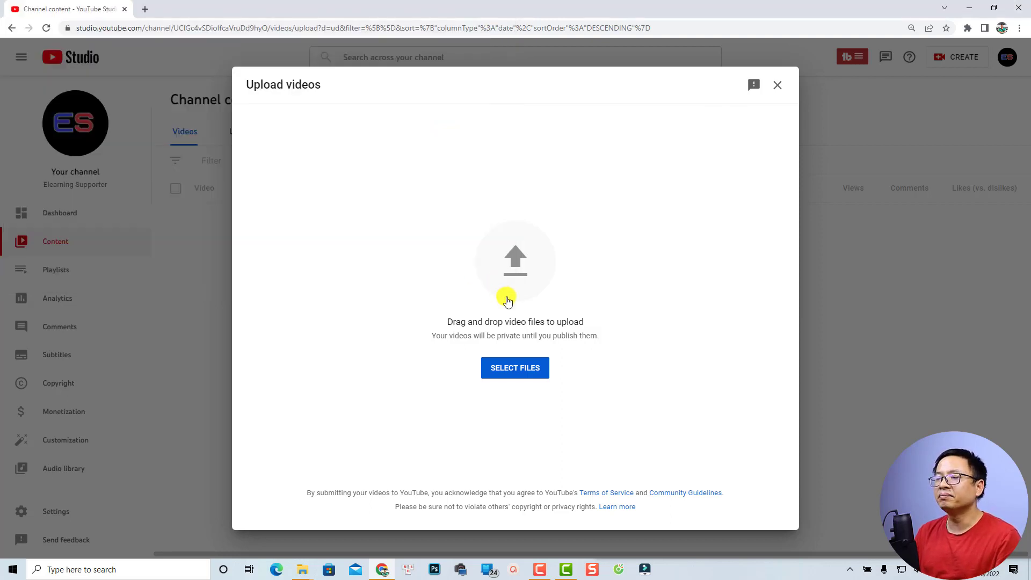
Step: Upload Go Neffex.mp4 by dropping it from the Filmora X export folder in File Explorer onto the upload area
left_click(304, 568)
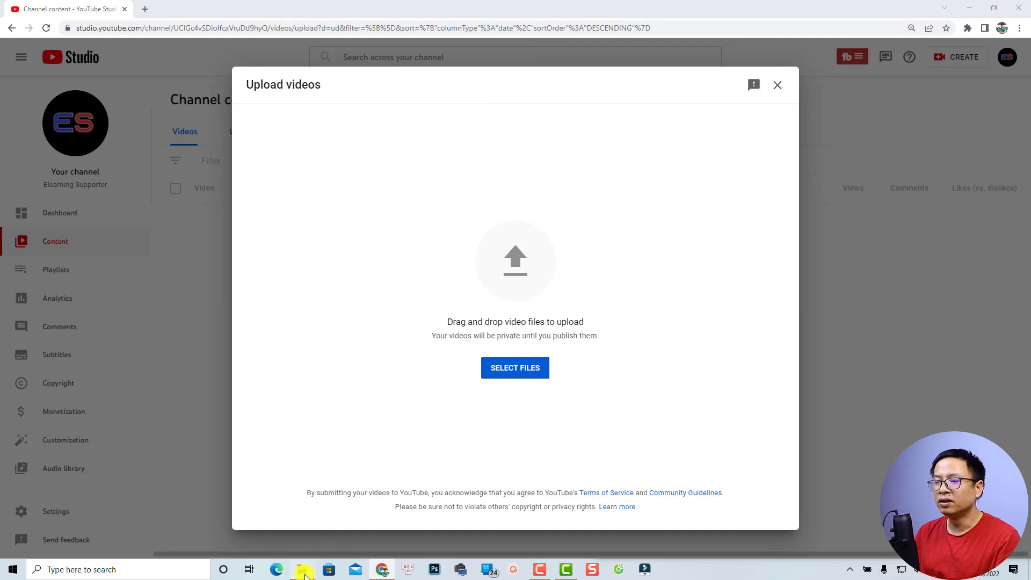
left_click(263, 528)
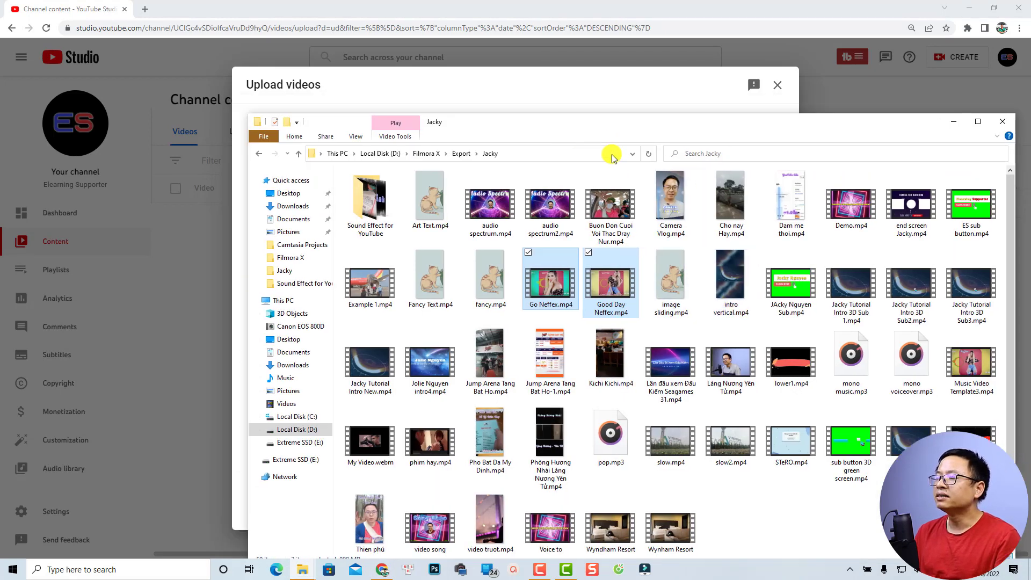
left_click_drag(566, 124, 859, 168)
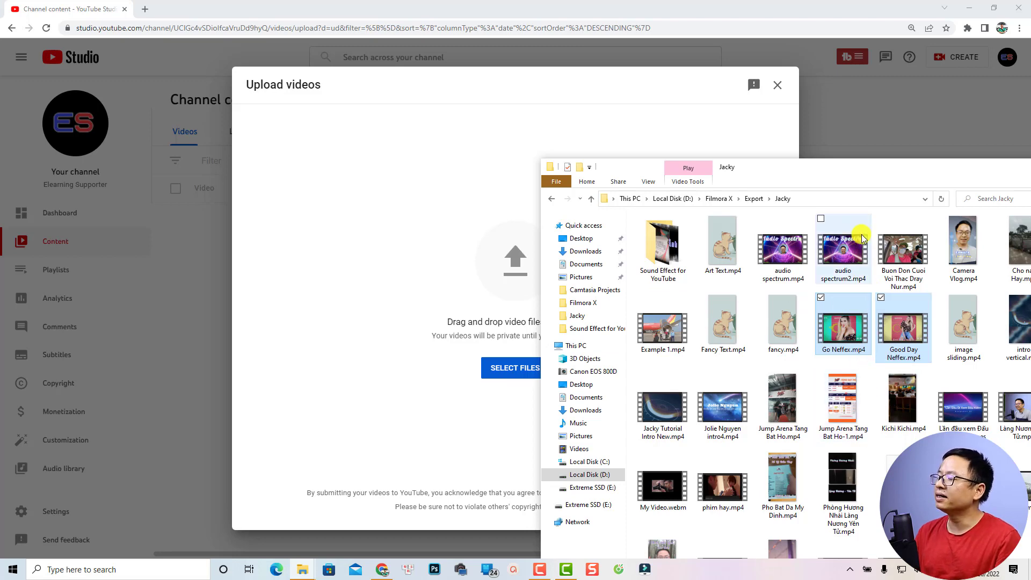
left_click(843, 340)
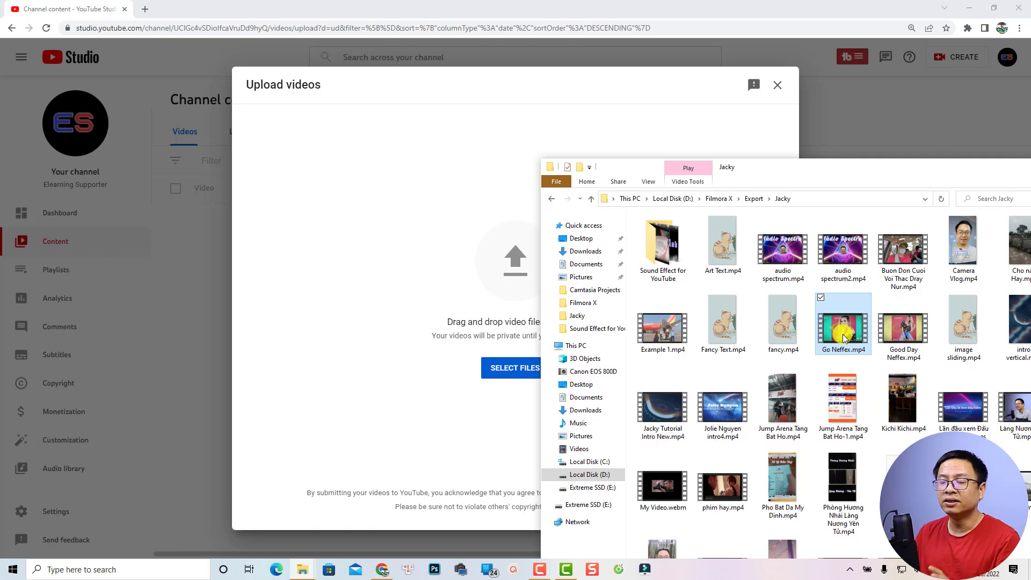
left_click_drag(843, 338, 518, 303)
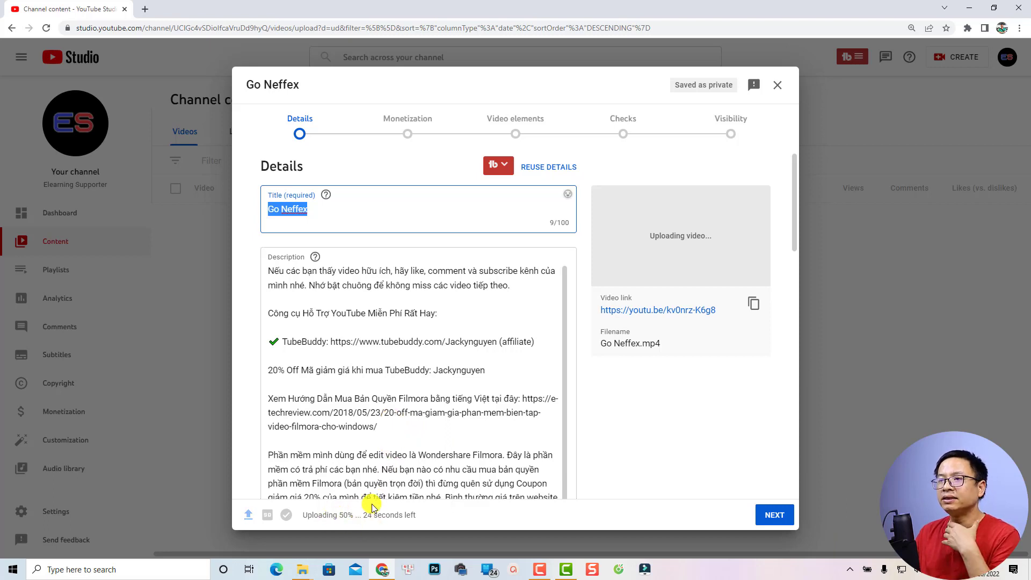
Step: Replace the video's title with "Nhạc YouTube Không Bản Quyền - Go Neffex"
left_click(356, 229)
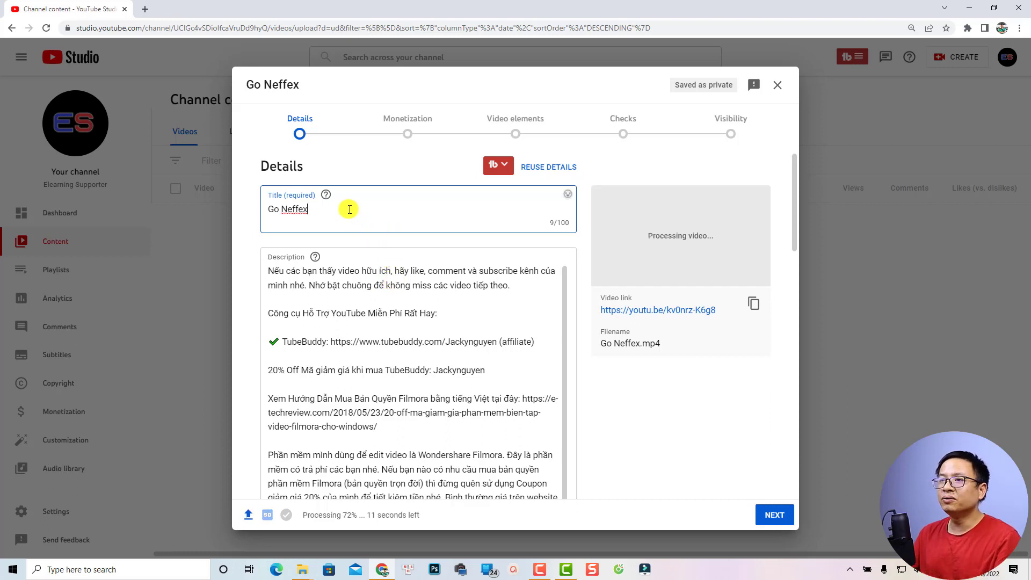
key("ctrl+a")
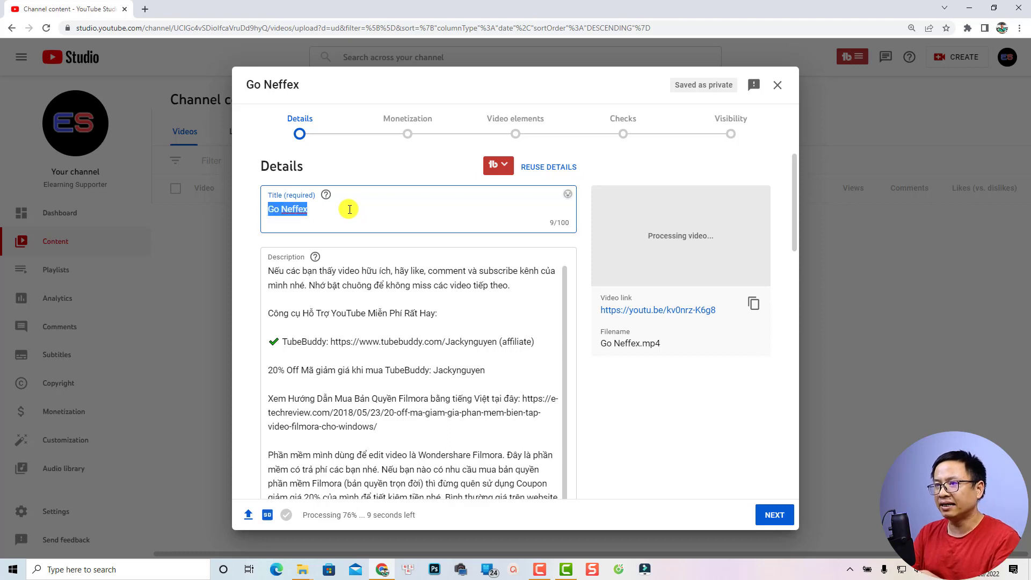
type("Nhạc Y")
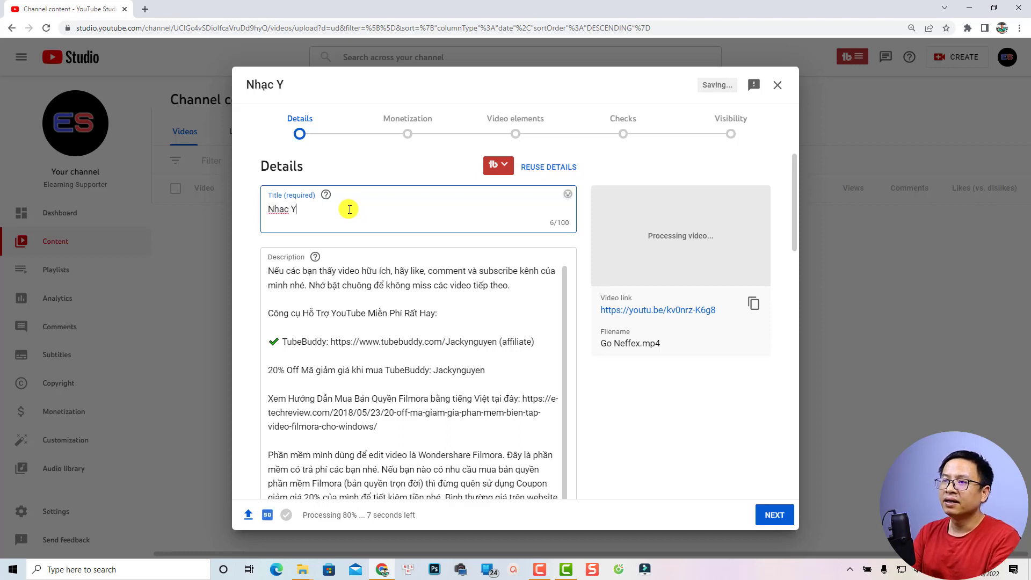
type("ouTube Không Bản Qu")
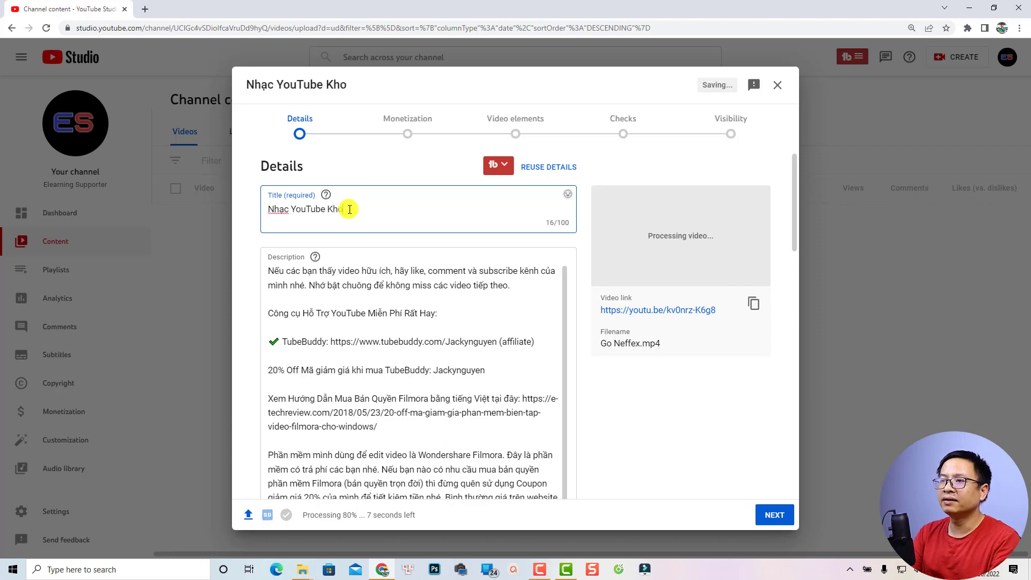
type("yền ")
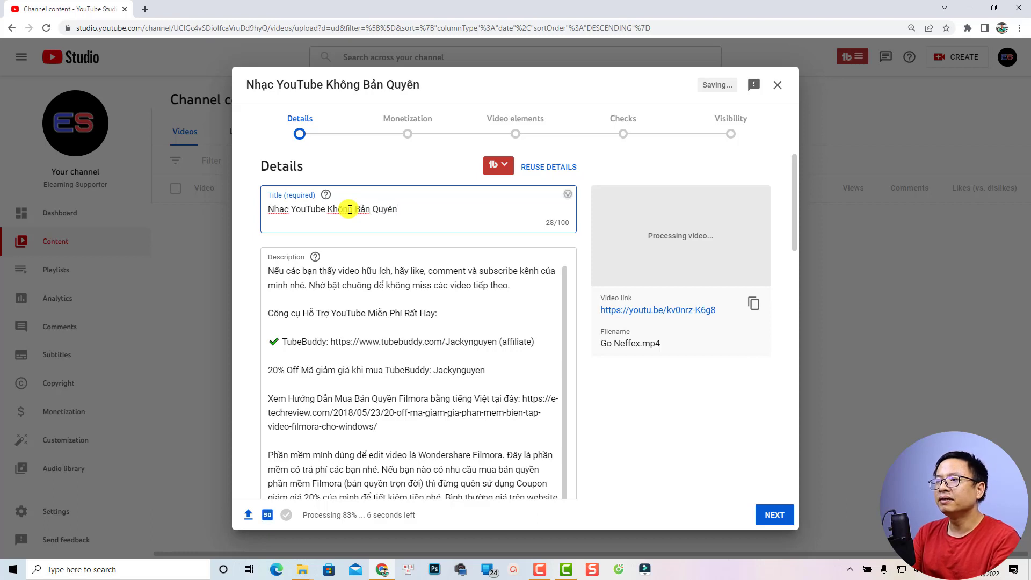
type("- Go")
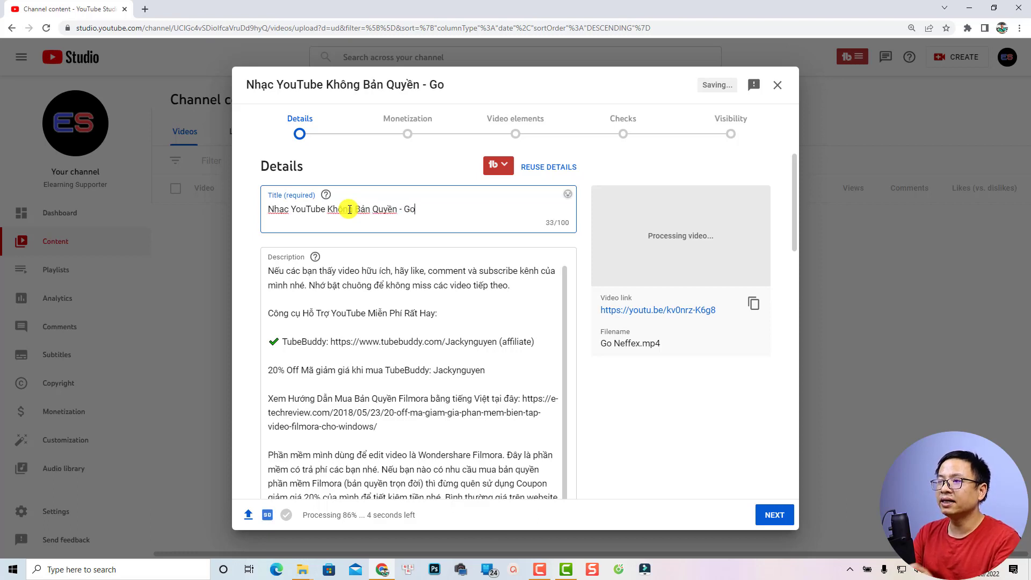
type(" NEff")
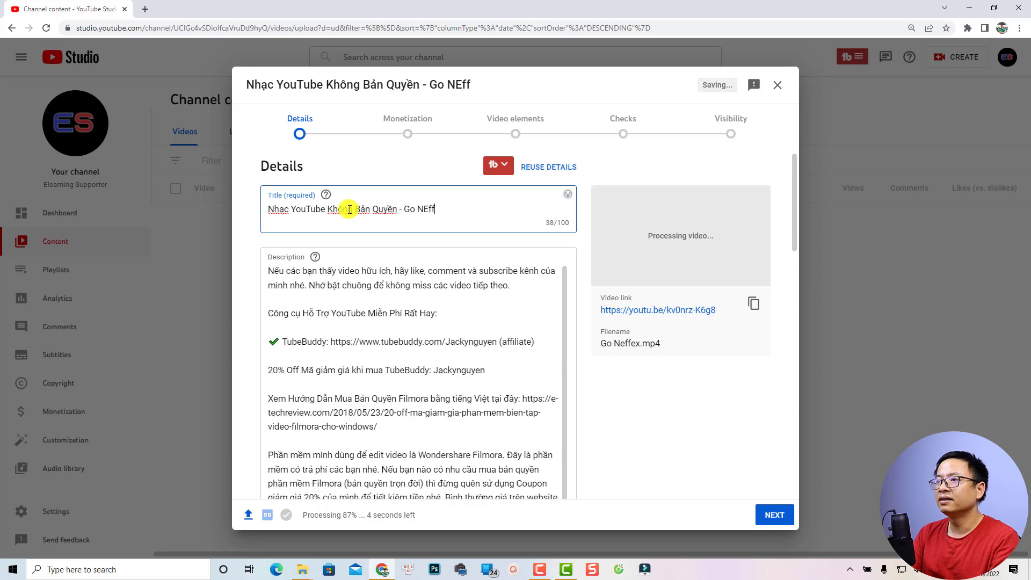
key("BackSpace")
key("BackSpace")
key("BackSpace")
type("effex")
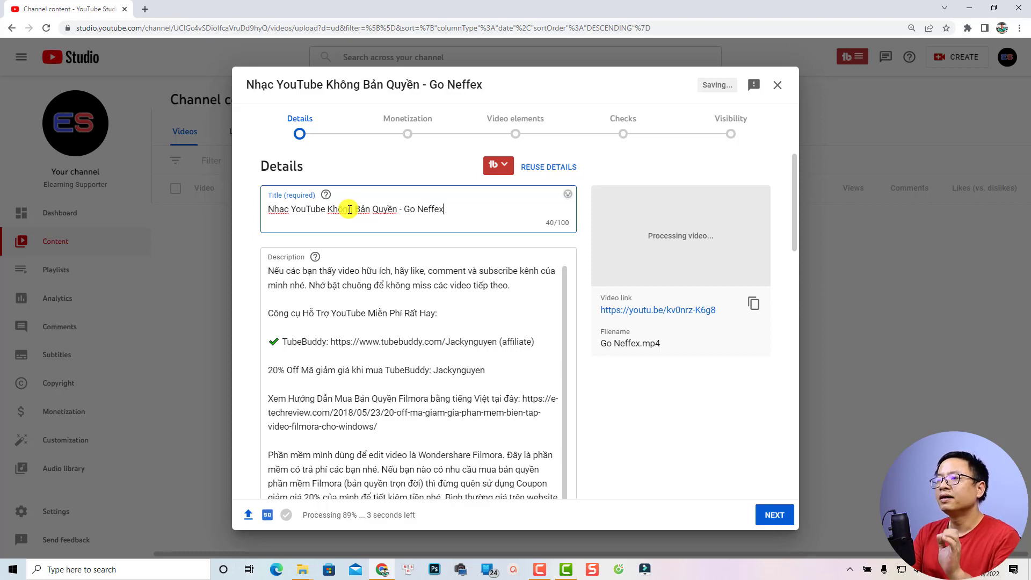
left_click_drag(448, 207, 253, 207)
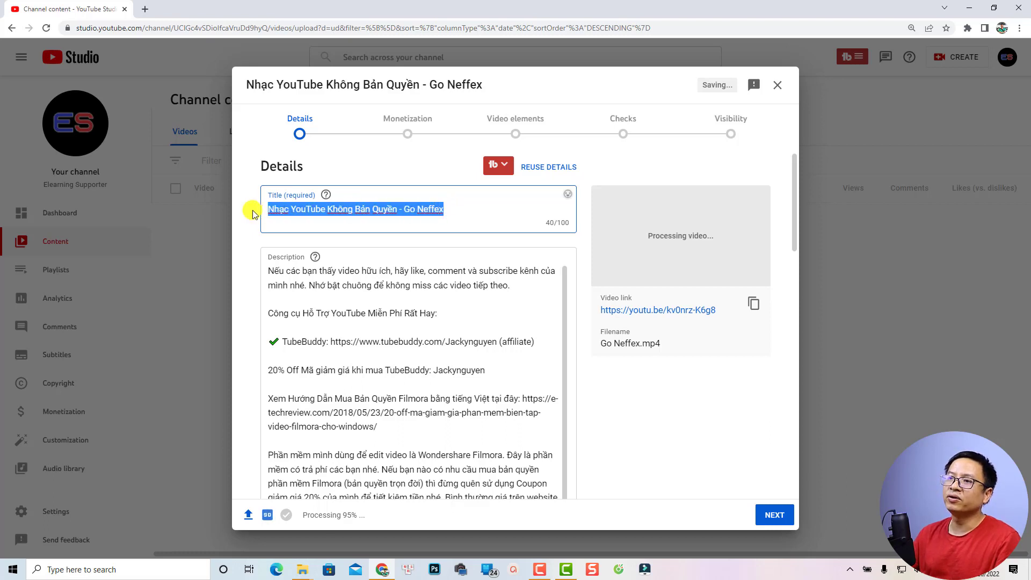
left_click(459, 213)
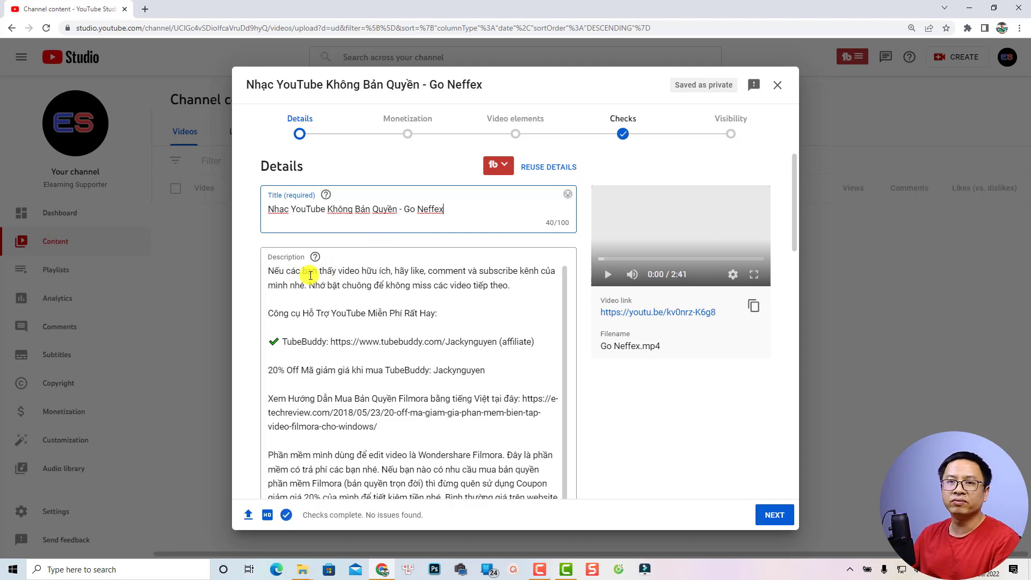
Step: Insert an empty line at the very beginning of the description, above the existing text
left_click(273, 270)
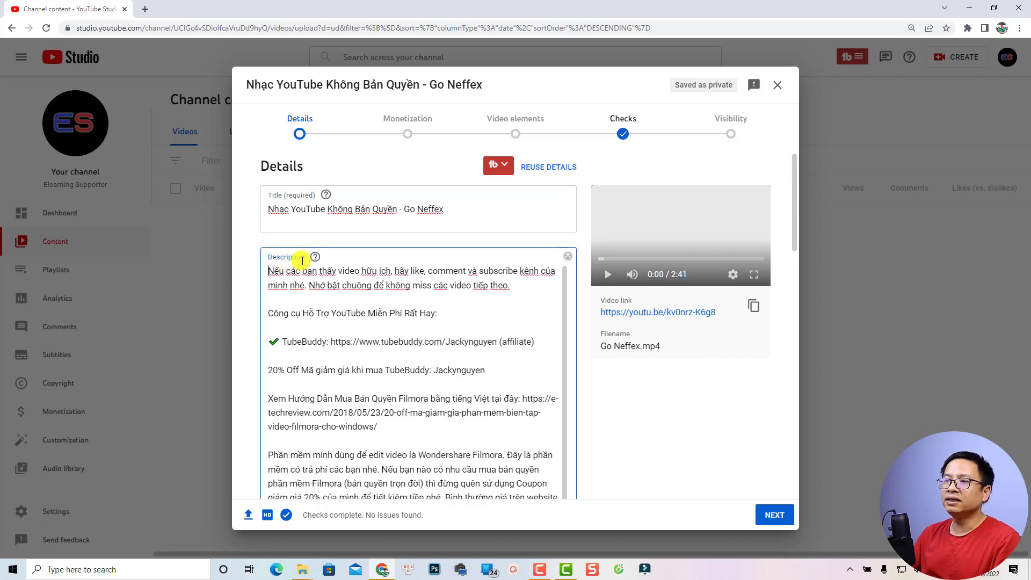
mouse_move(318, 258)
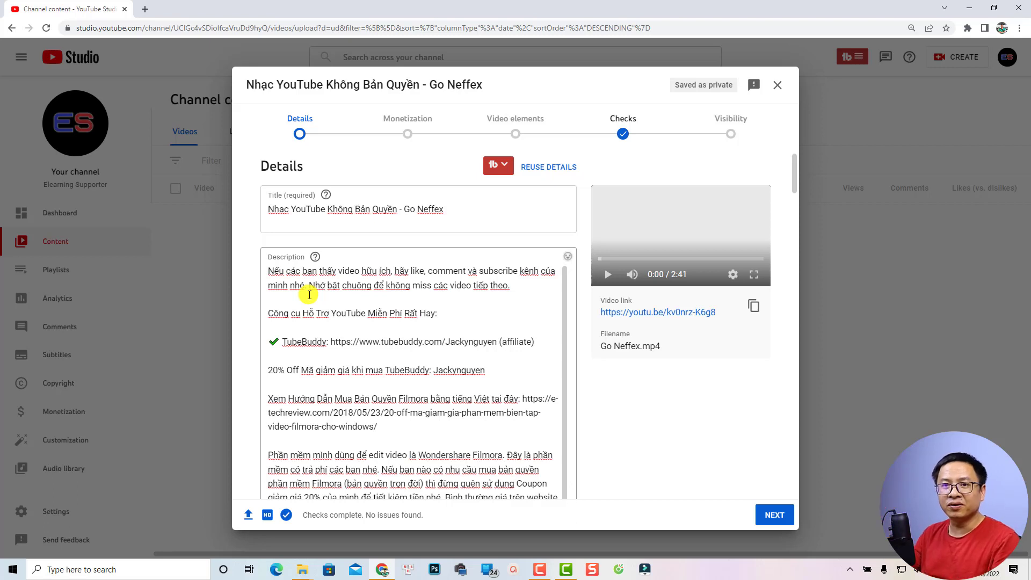
left_click(270, 271)
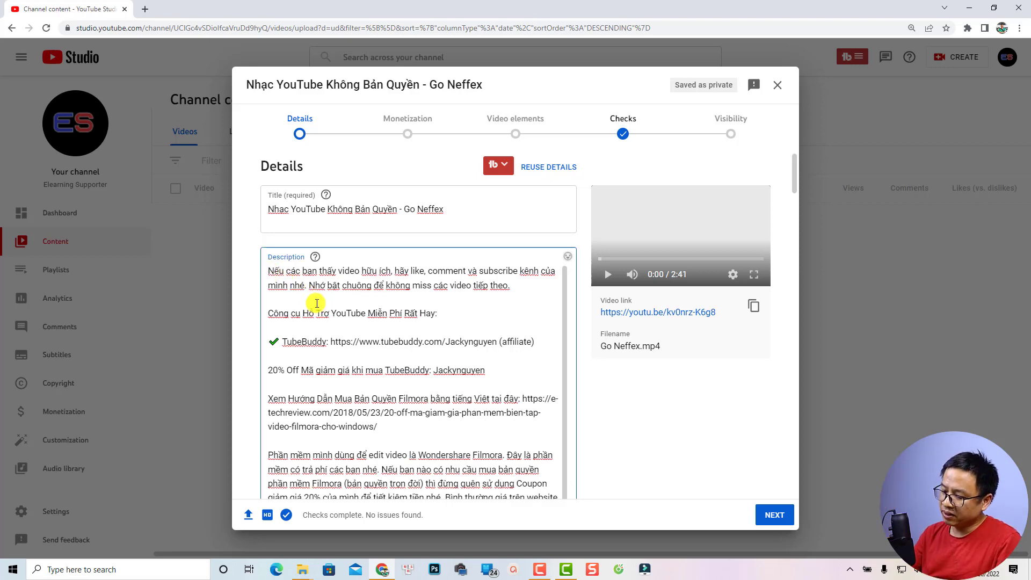
key("Return")
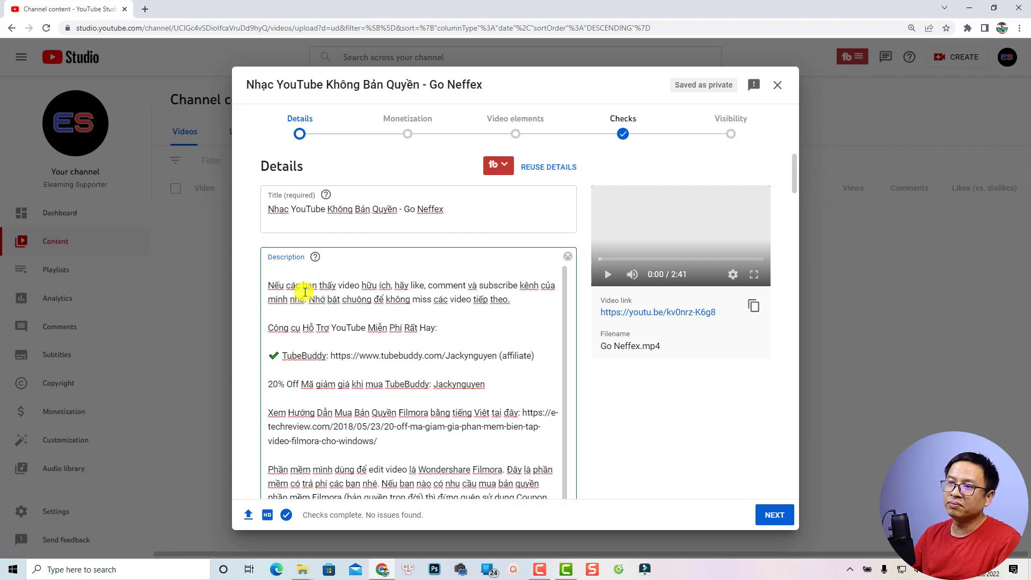
key("Down")
left_click_drag(269, 285, 432, 489)
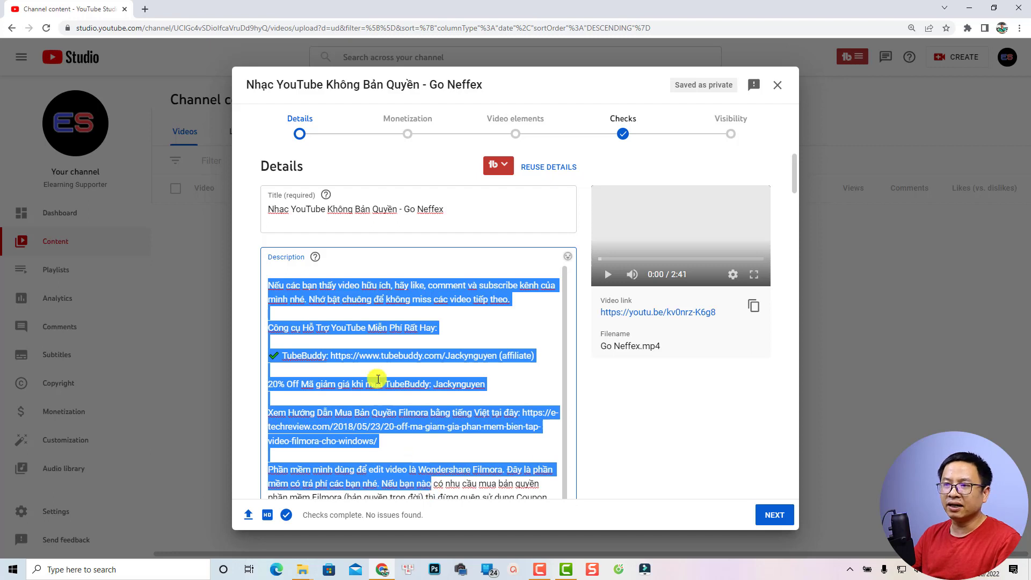
left_click(290, 270)
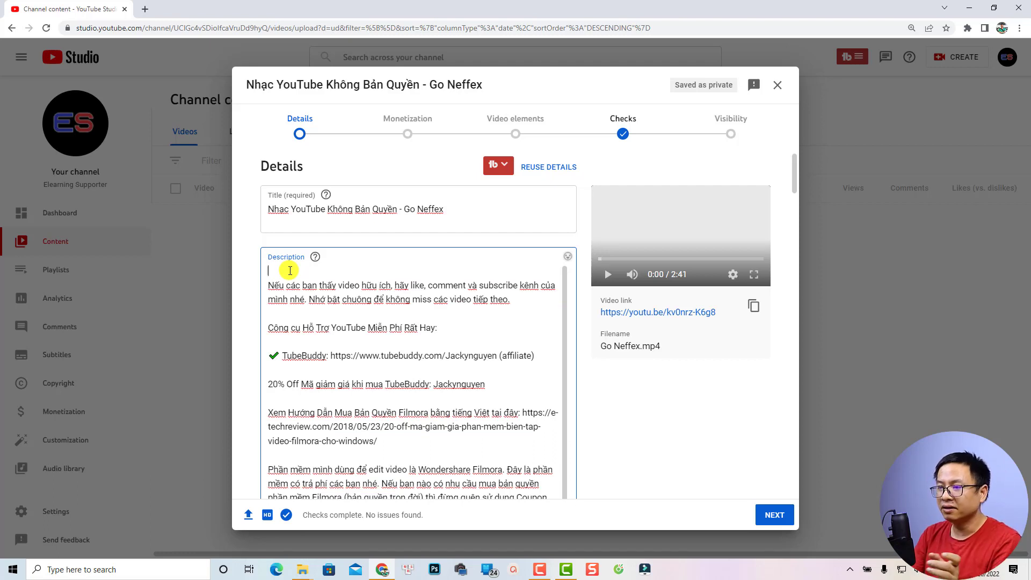
Step: Enter "Đây là bài nhạc không bản quyền giành cho youtuber." as the description's first line and add a line break after it
type("Đây là bài nhạc kho")
type("ng bản quyền ")
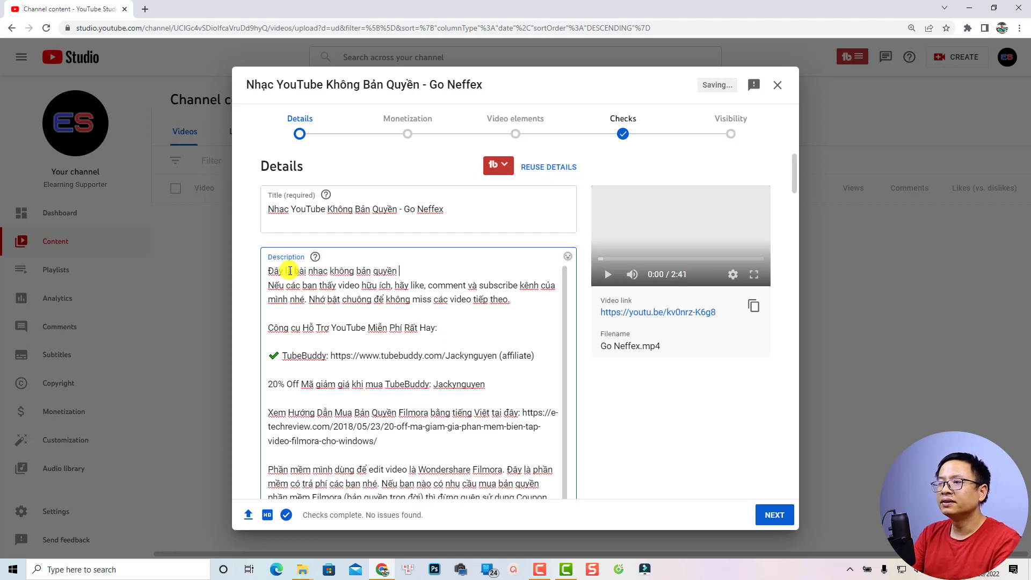
type("giành cho ")
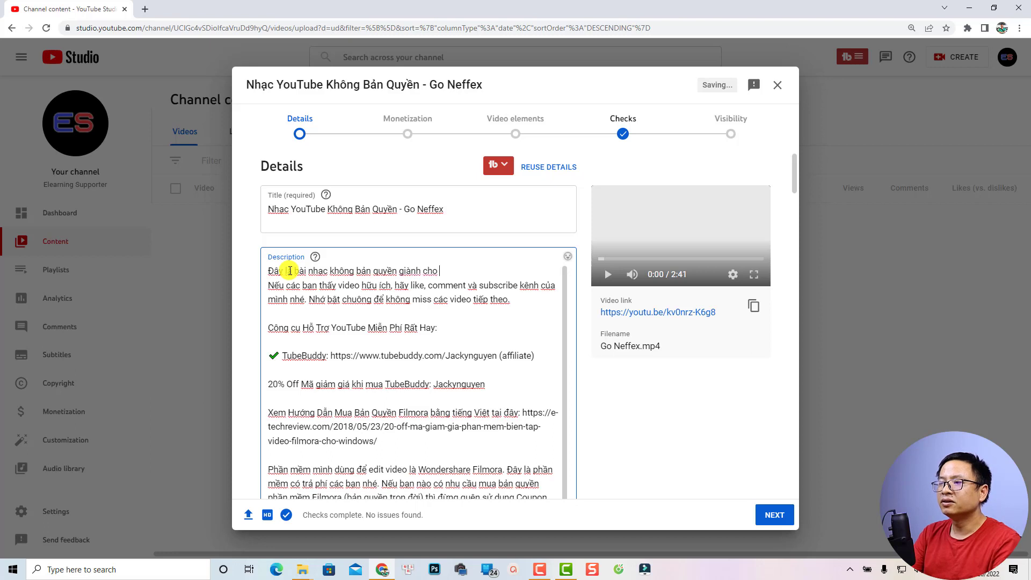
type("youtuber")
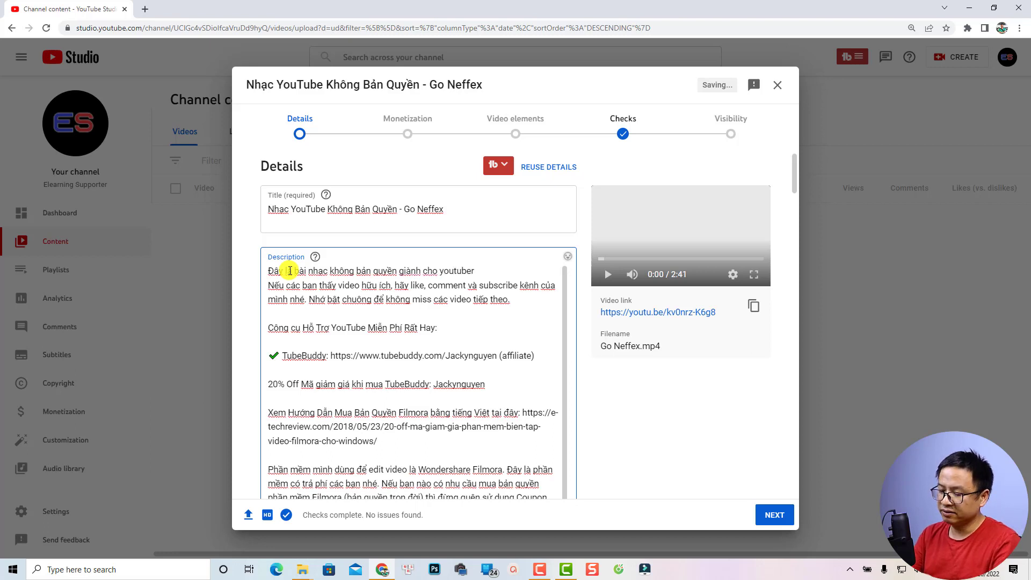
type(".")
key("Return")
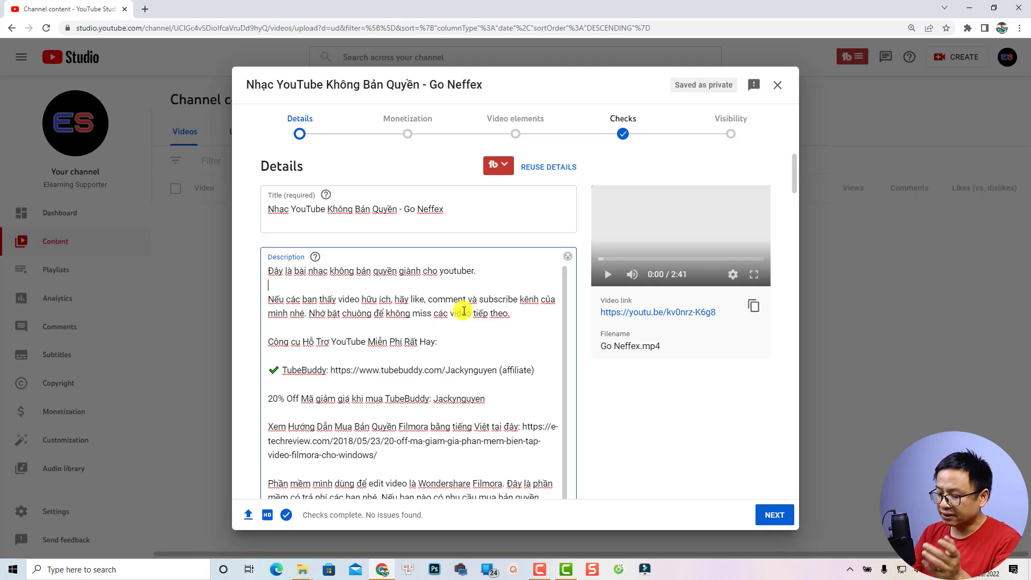
Step: Add the hashtags "#Music #Không_bản_quyền #elearningsupporter" below the description's opening sentence, separated by a blank line
key("Return")
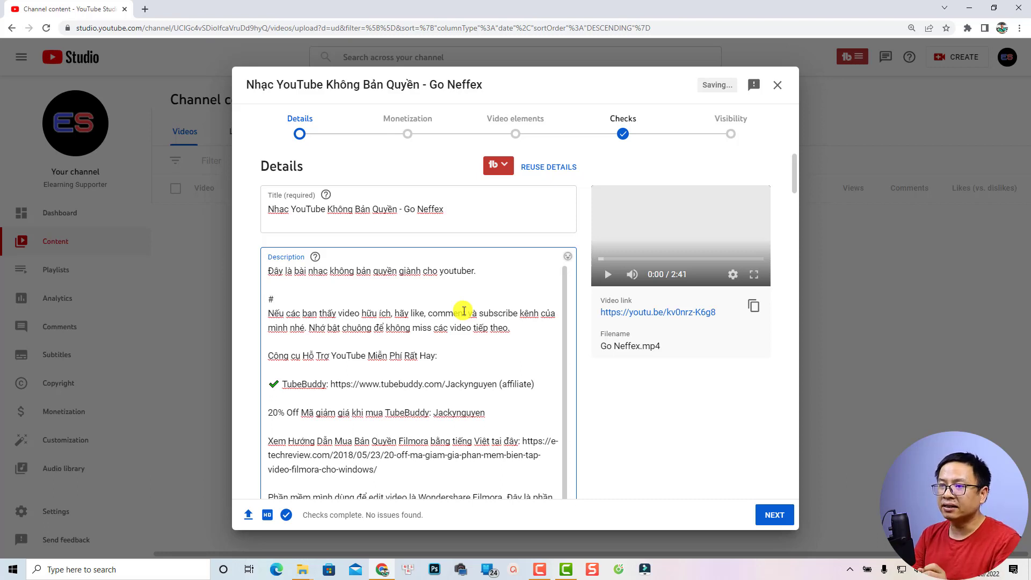
type("#Music #Khôn")
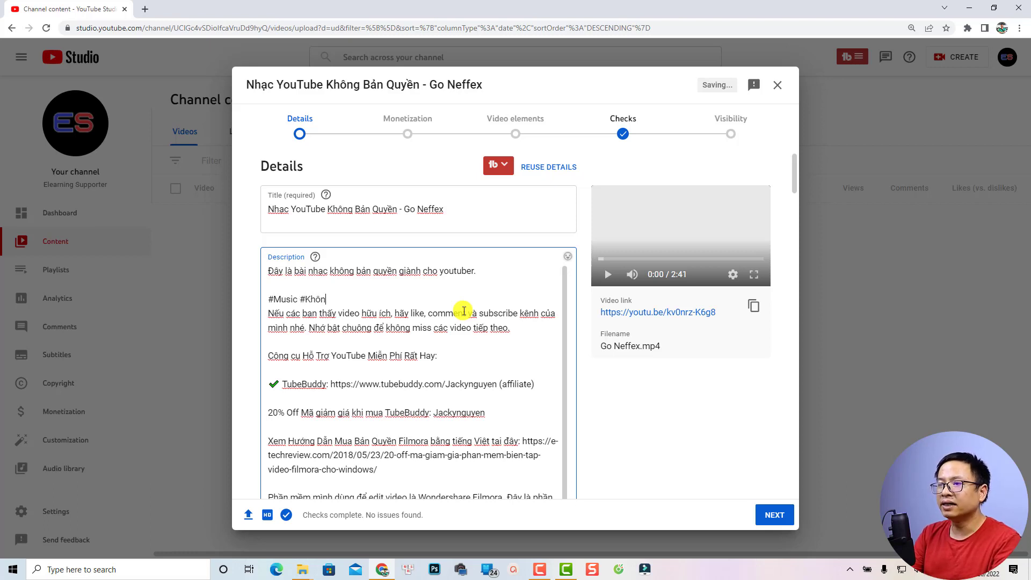
type("gBbanr")
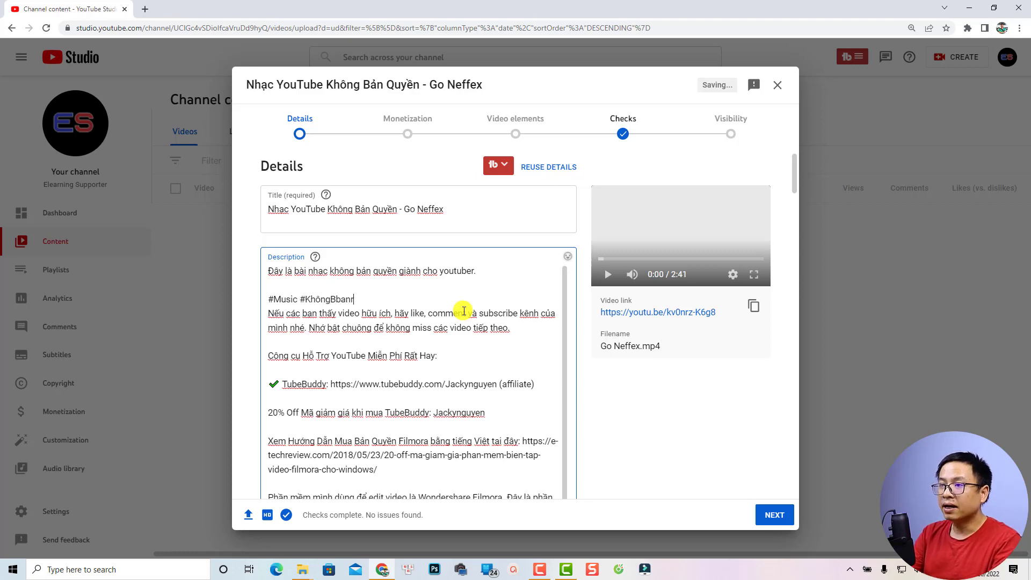
key("BackSpace")
key("BackSpace")
key("BackSpace")
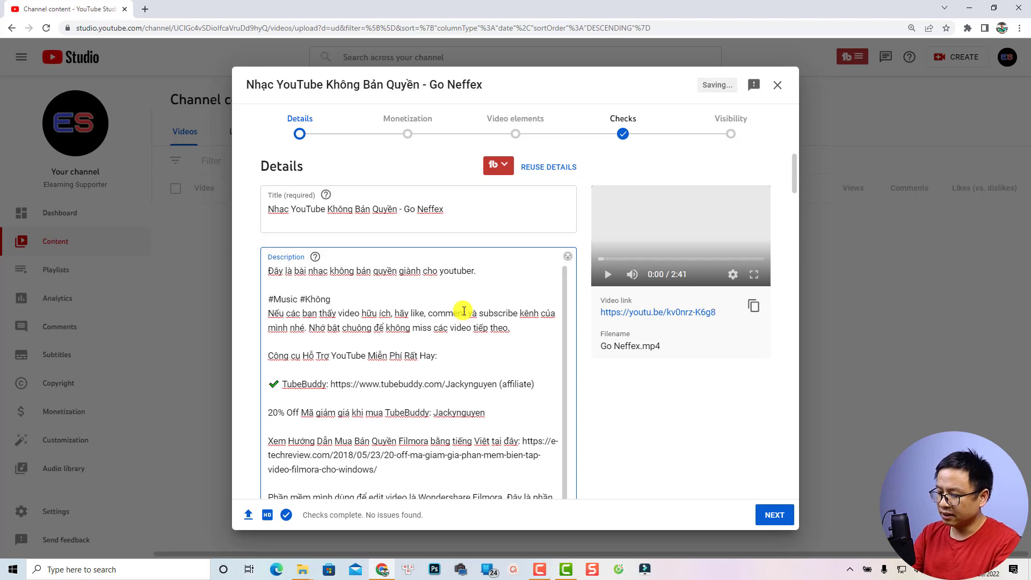
type("banr_quyeenf #")
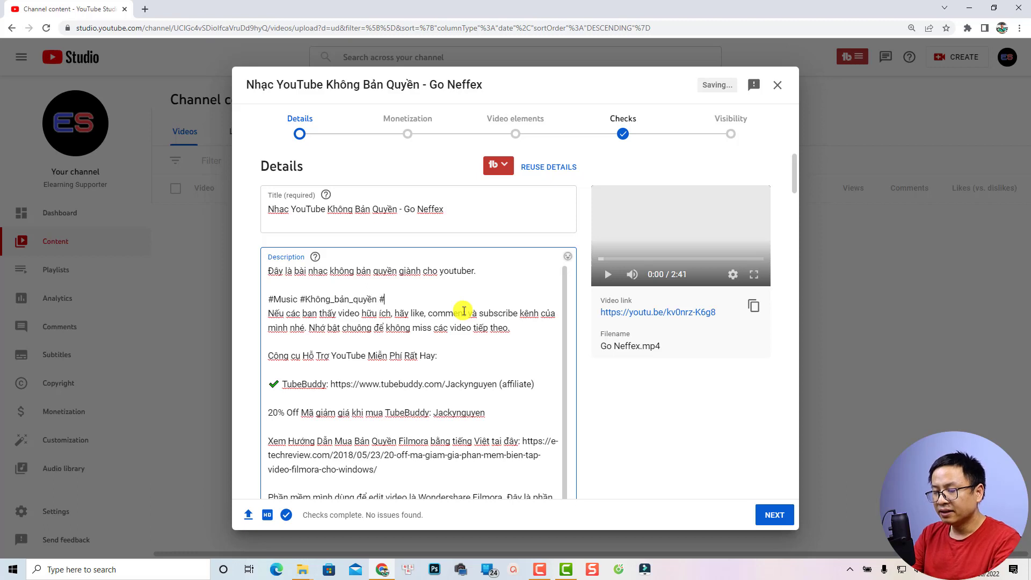
type("elearni")
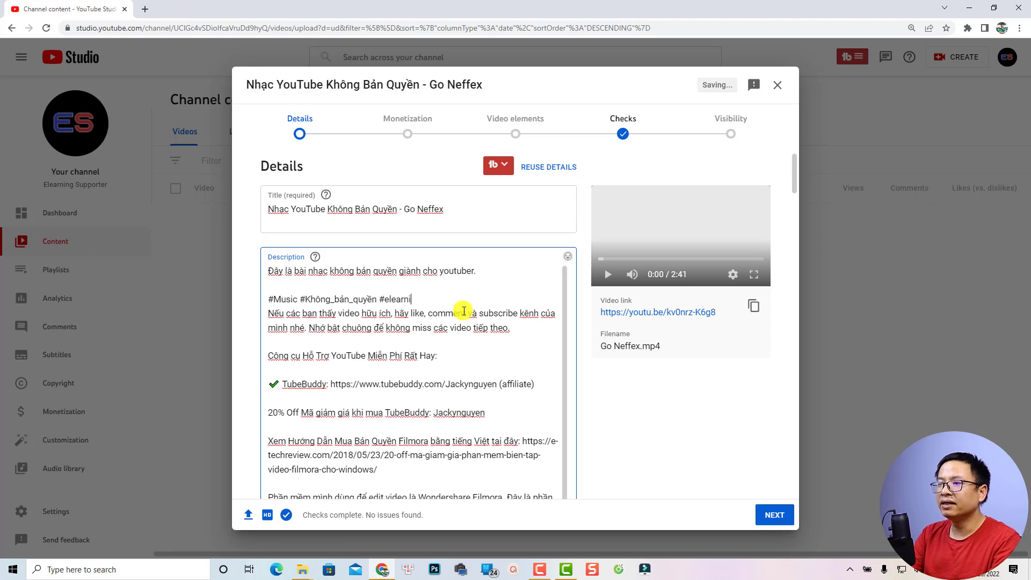
type("ngsupporter")
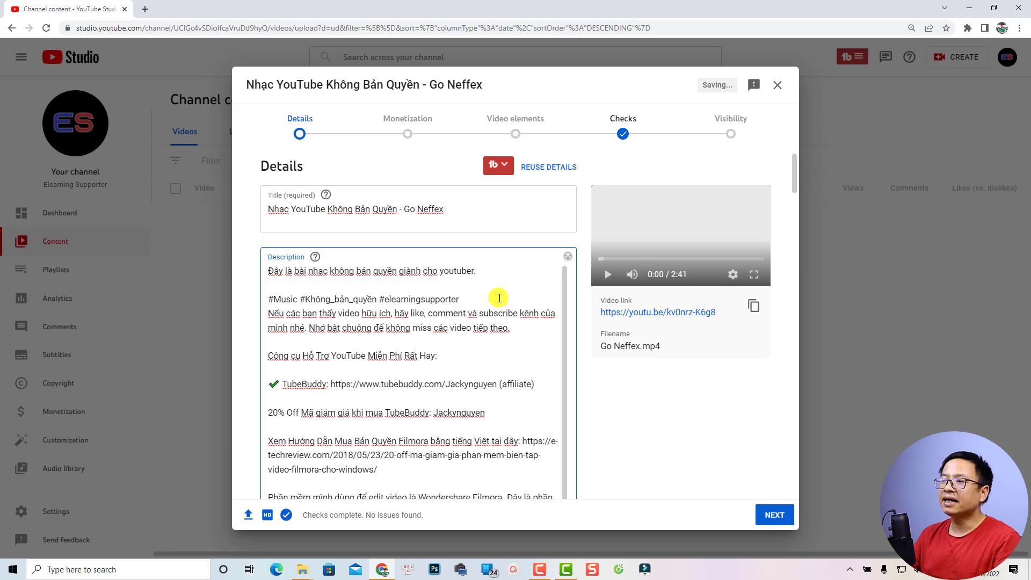
Step: Add a line break after the hashtags line to separate it from the remaining description text
left_click_drag(468, 297, 237, 299)
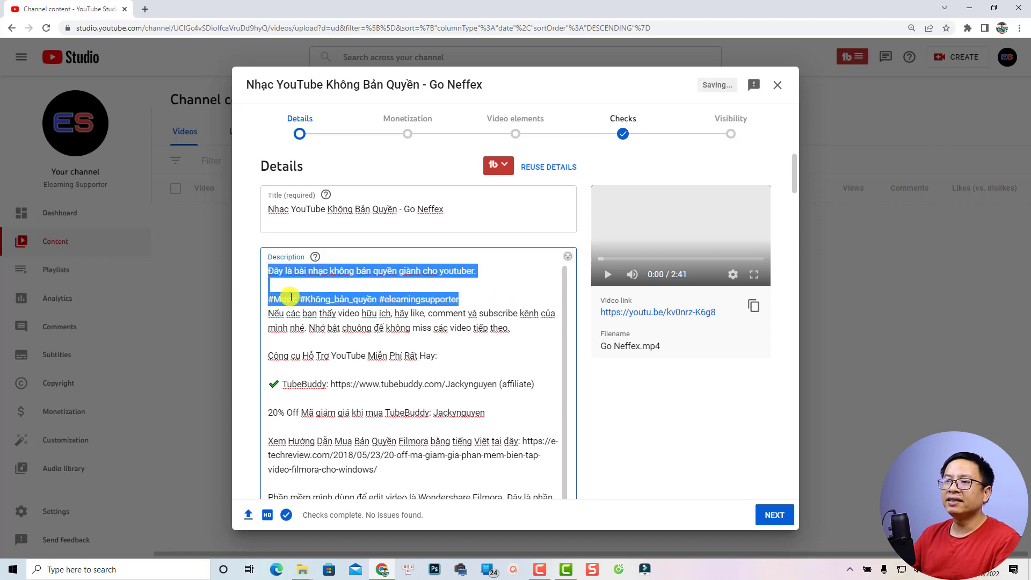
left_click(317, 296)
left_click(466, 296)
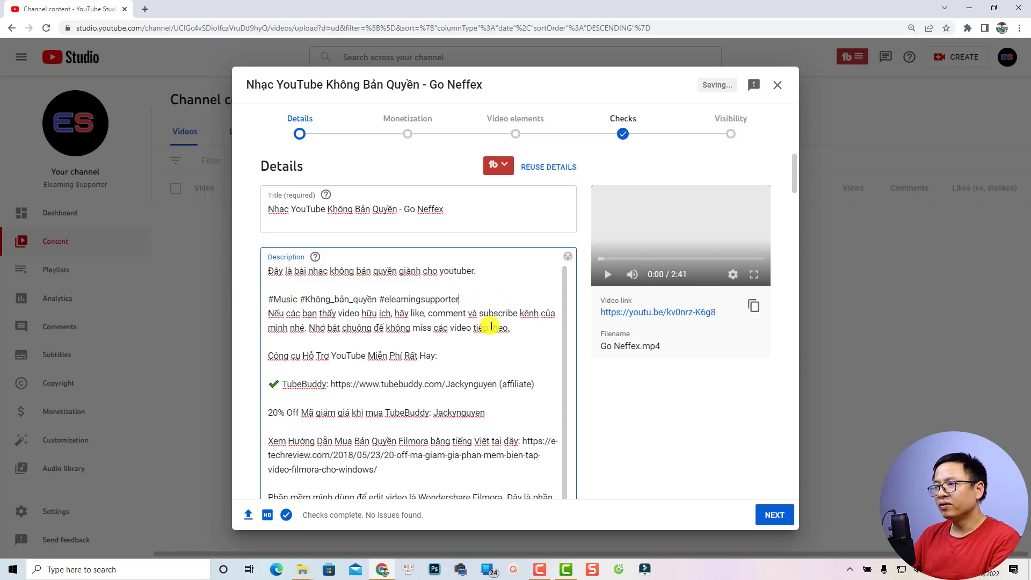
key("Return")
Step: Review the rest of the description, including the contact links, social links and the affiliate disclosure at its end
scroll(351, 352, "down", 4)
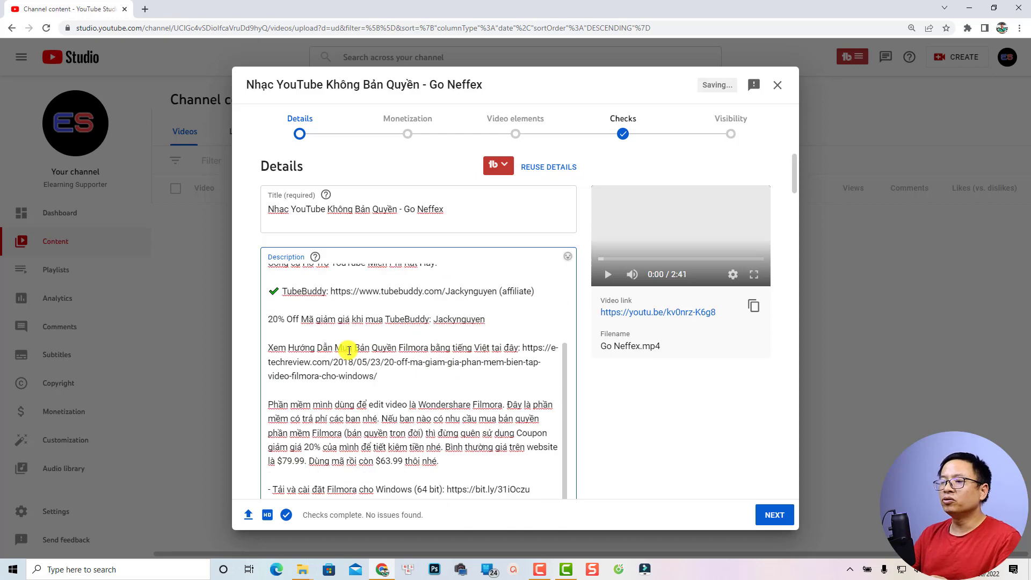
scroll(349, 350, "down", 8)
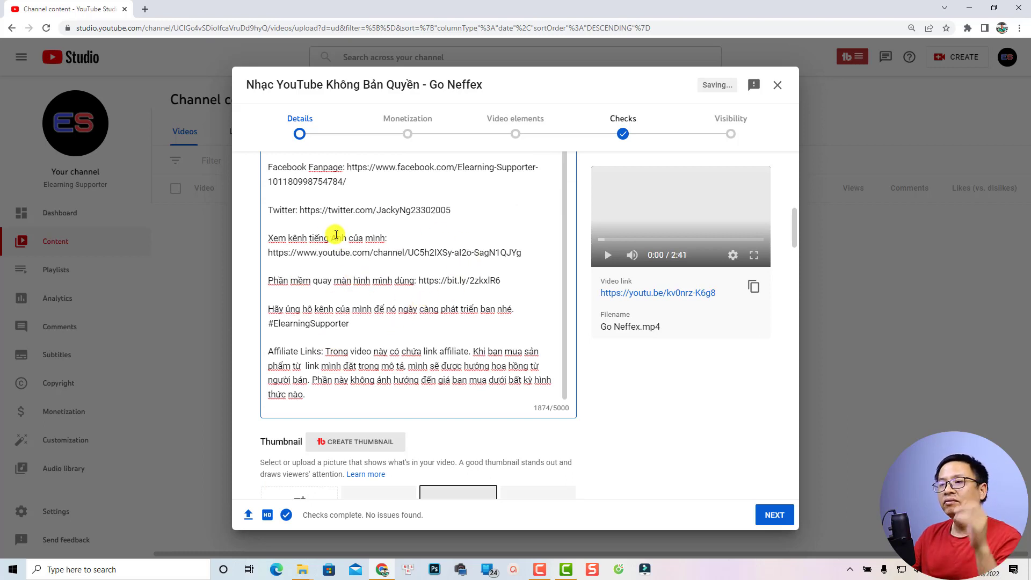
scroll(300, 239, "up", 2)
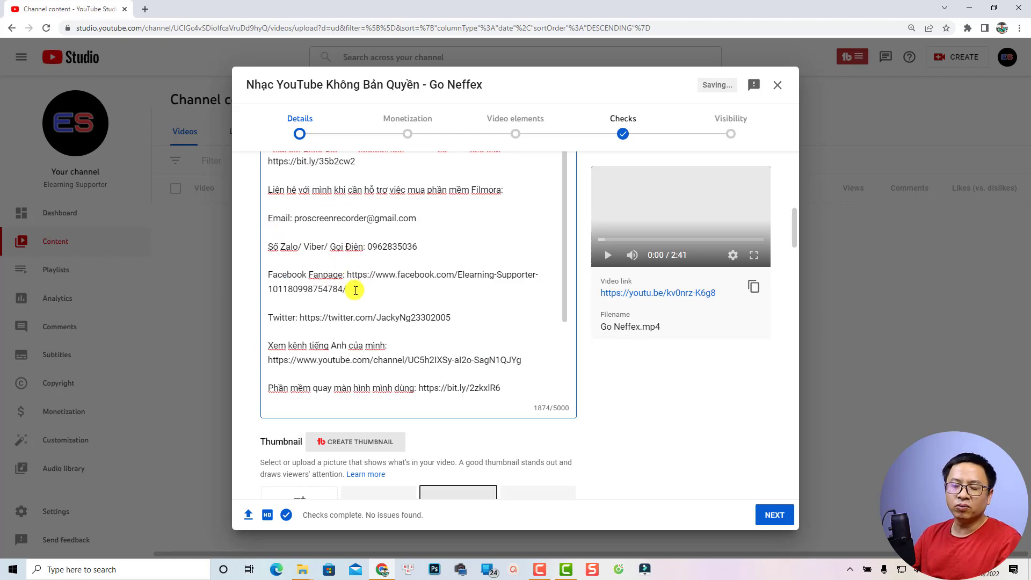
scroll(352, 294, "down", 6)
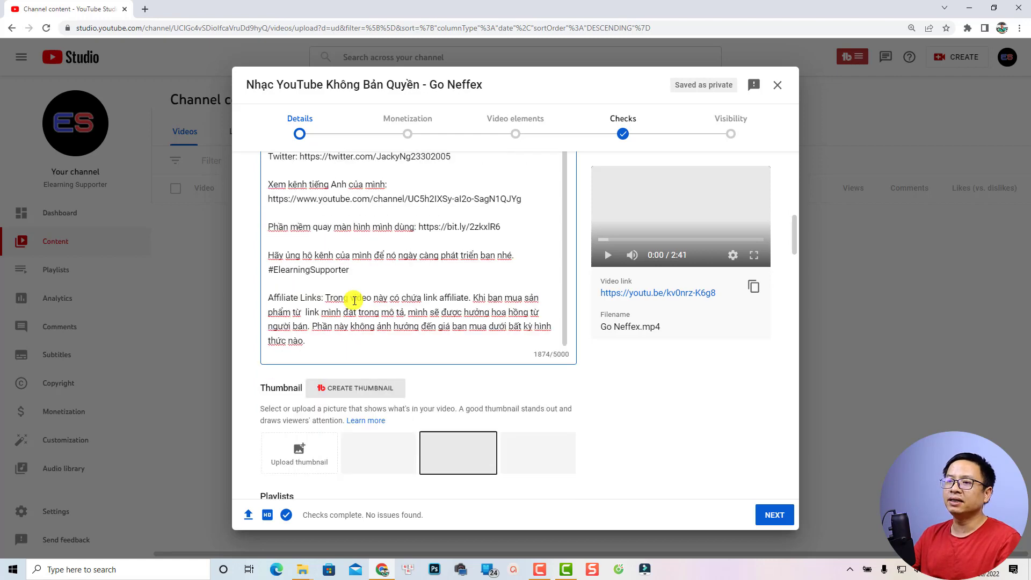
left_click_drag(305, 288, 265, 246)
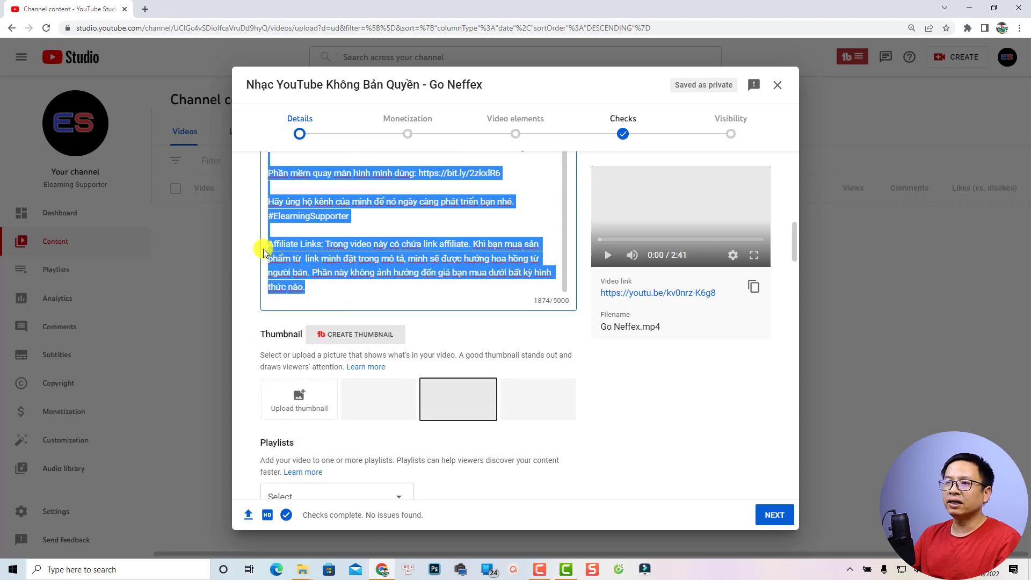
left_click(303, 245)
left_click_drag(328, 246, 338, 287)
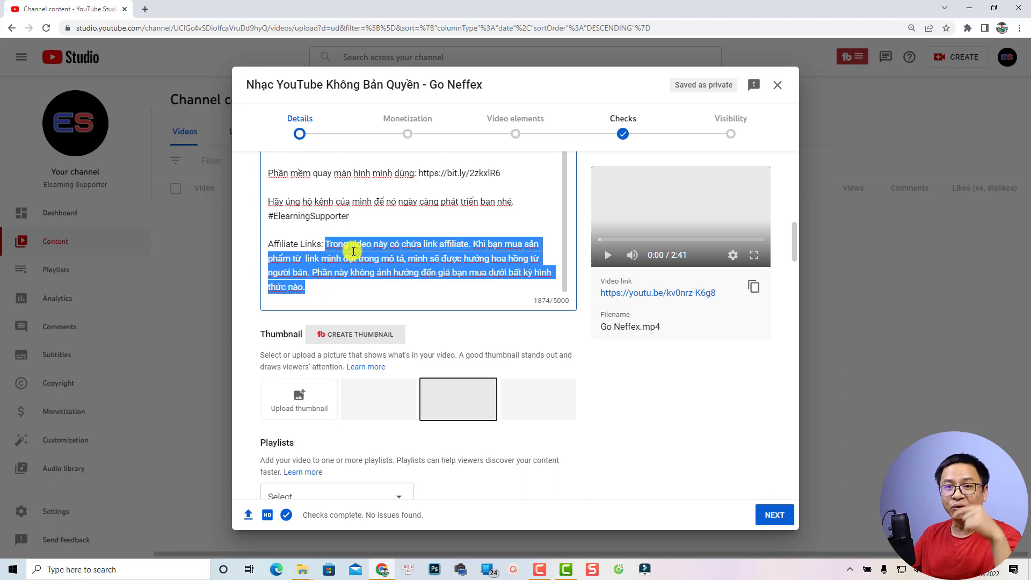
scroll(395, 336, "down", 1)
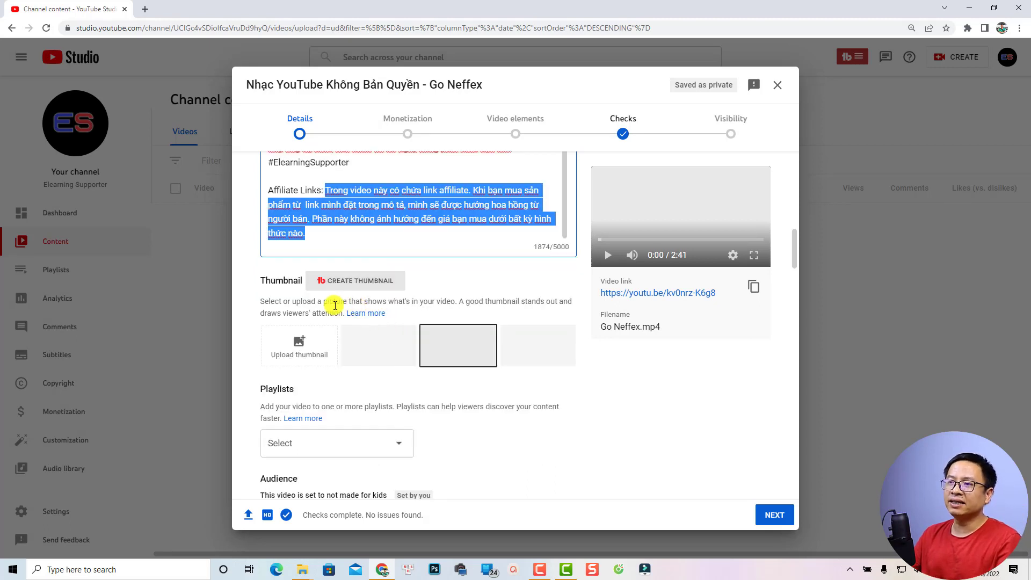
Step: Open the TubeBuddy Thumbnail Generator to view its background types, and close it without creating a thumbnail
left_click(294, 322)
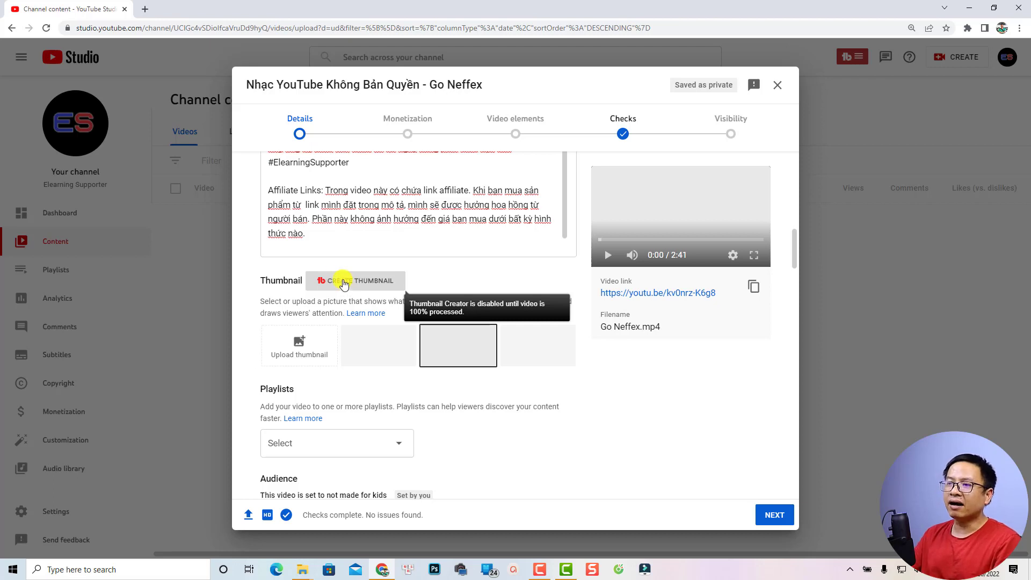
left_click(388, 283)
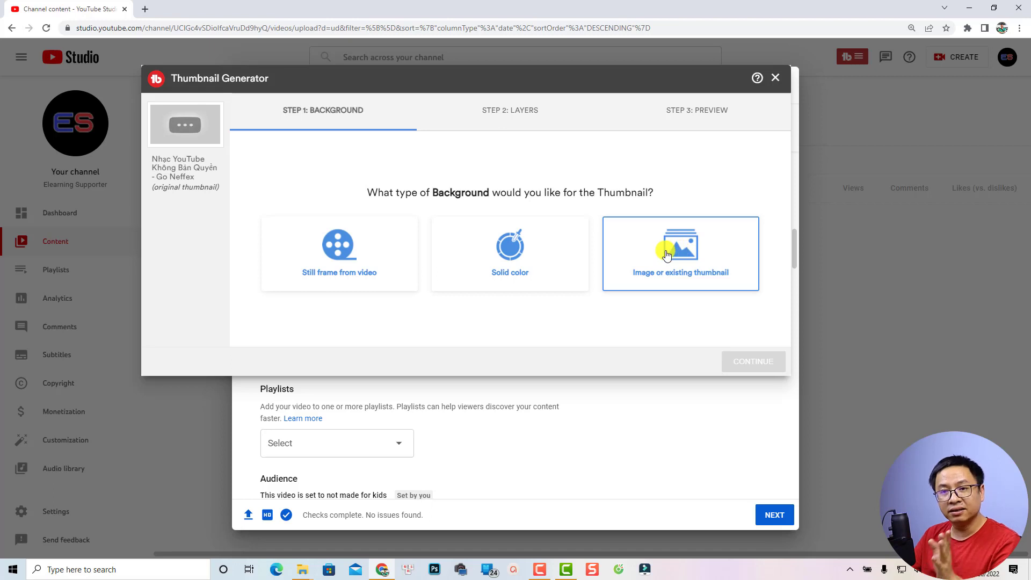
left_click(778, 78)
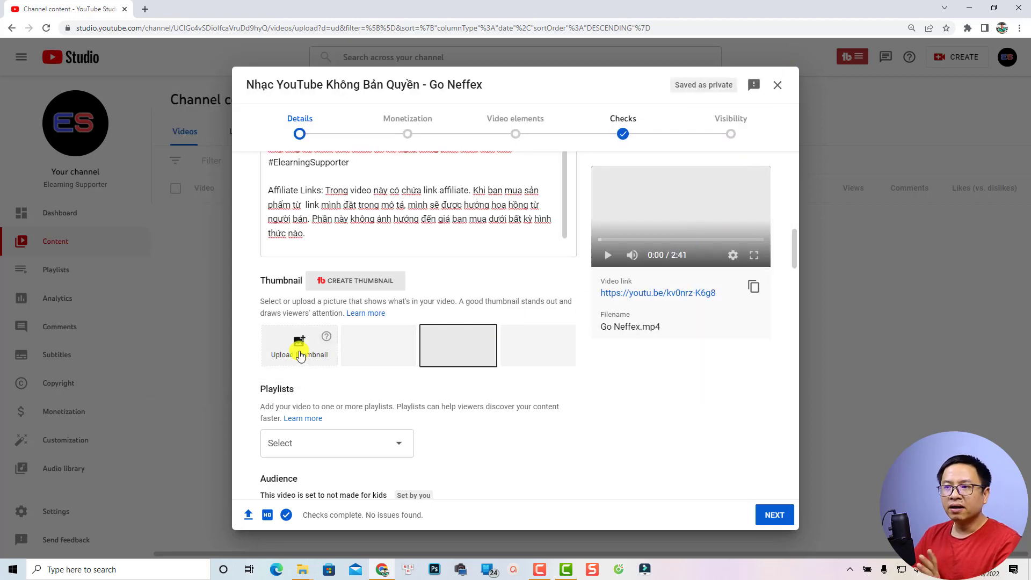
Step: Upload CHUYEN CANH NGAU NHIEN.png from the Desktop as the video's custom thumbnail
left_click(299, 348)
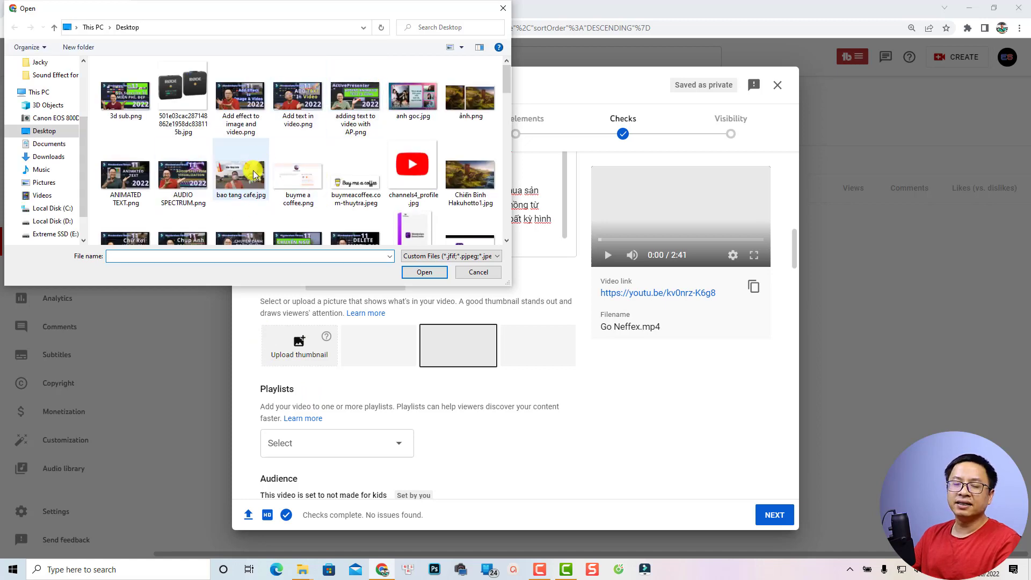
scroll(252, 174, "down", 1)
left_click(183, 134)
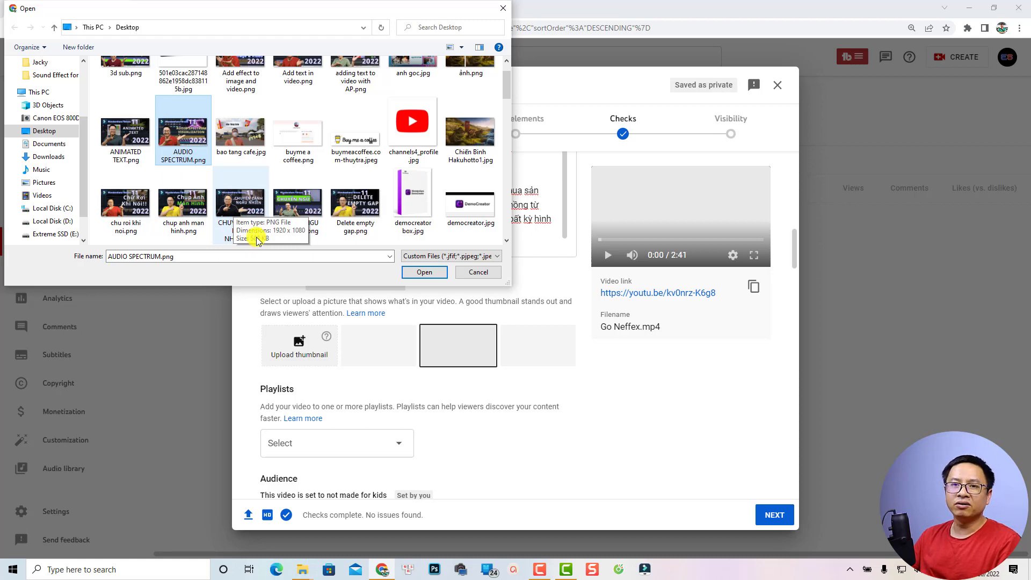
left_click(261, 213)
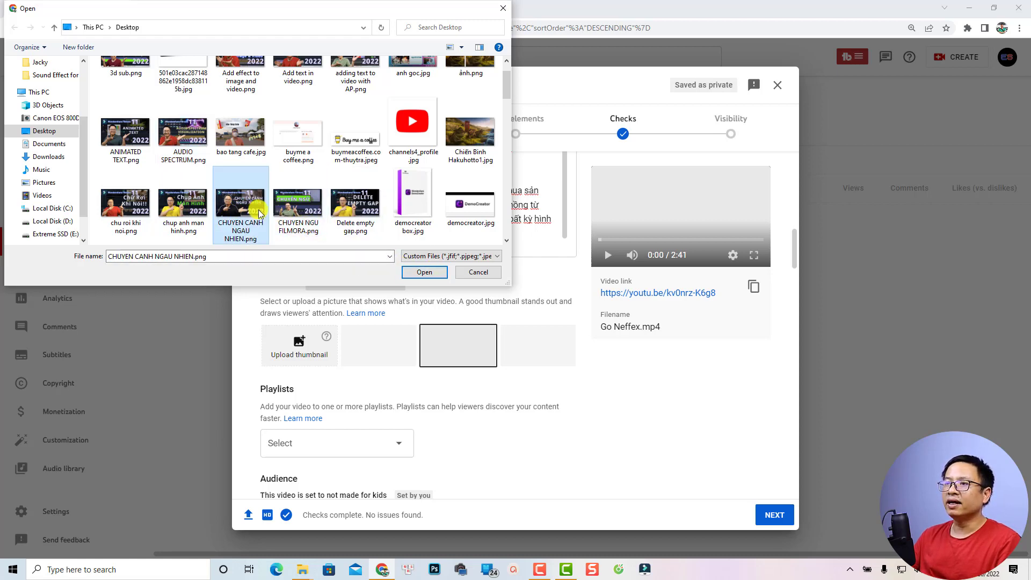
left_click(423, 271)
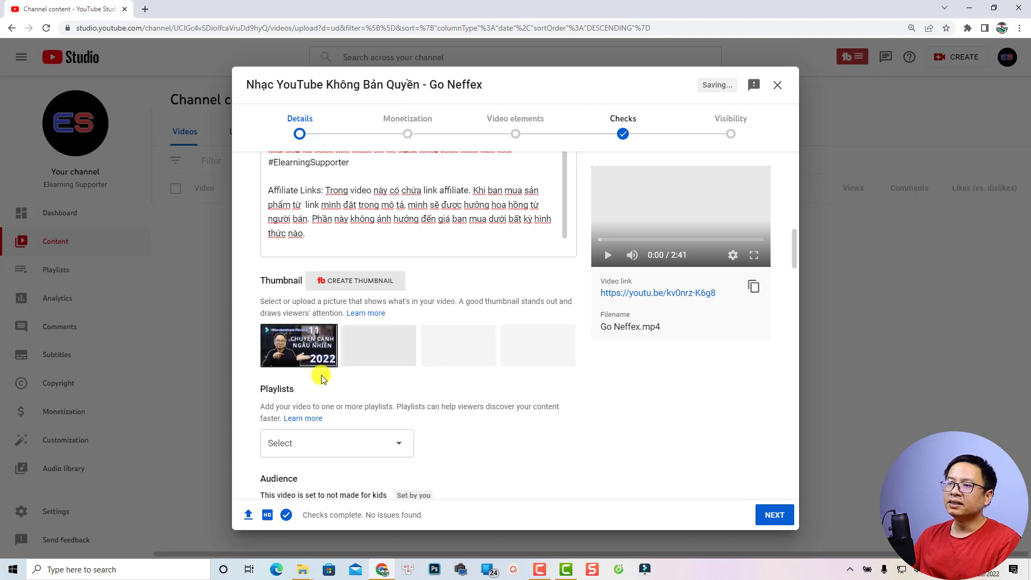
Step: Check the options of the uploaded thumbnail and choose the first auto-generated frame as the video's thumbnail instead
left_click(330, 338)
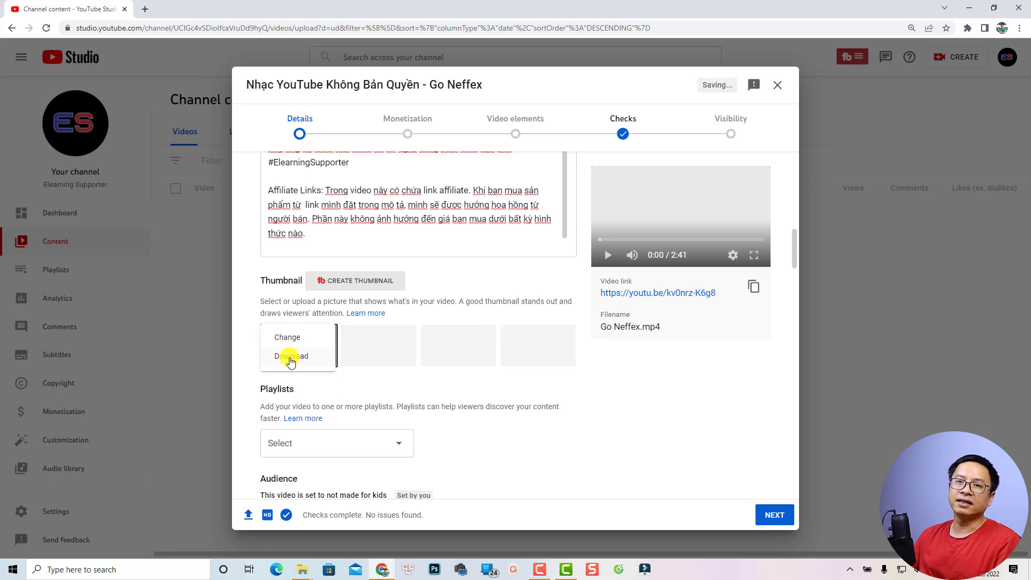
left_click(391, 354)
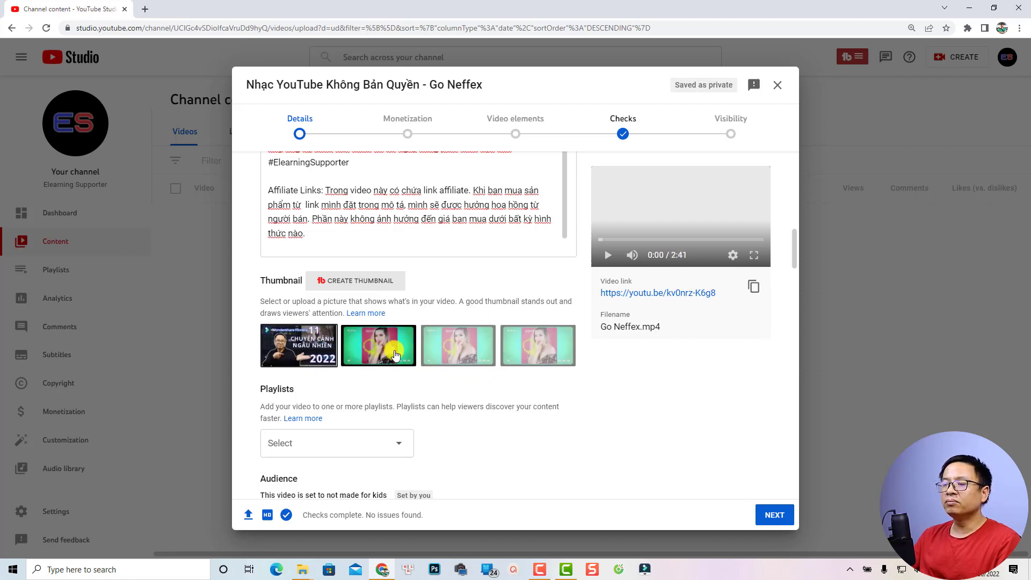
left_click(375, 361)
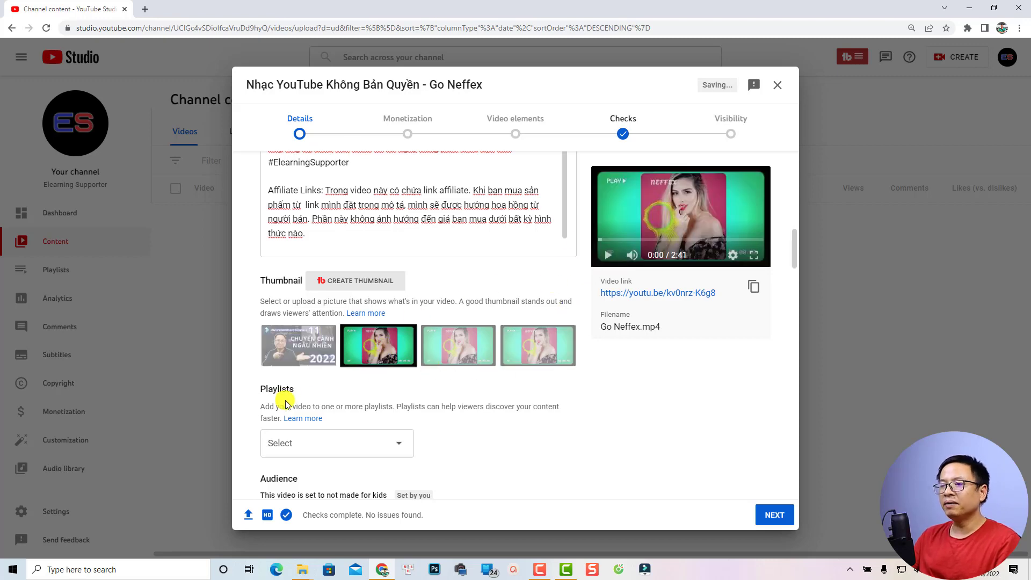
Step: Open the playlist selection for the video and look through the channel's existing playlists
scroll(285, 400, "down", 2)
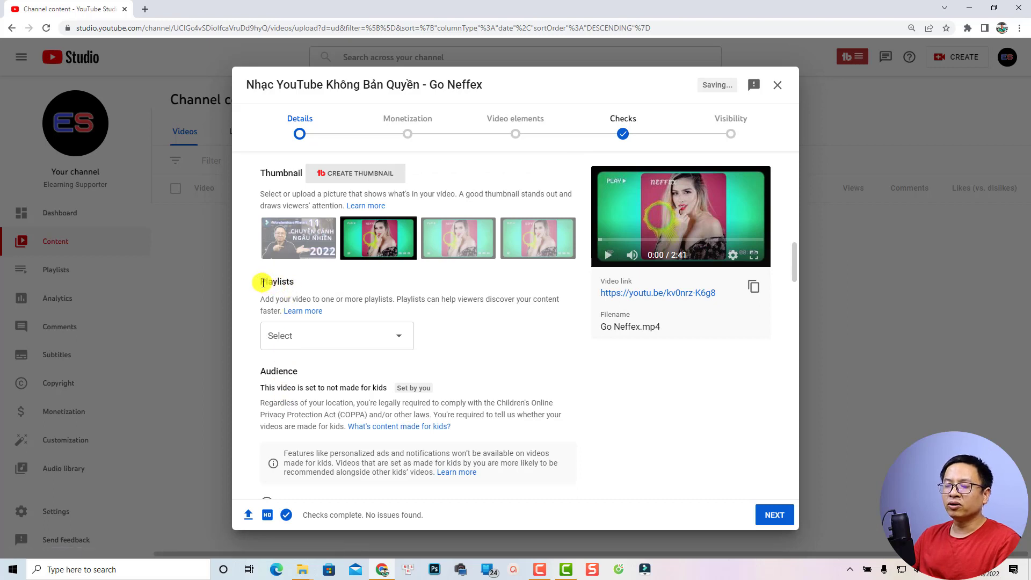
left_click_drag(262, 283, 294, 281)
left_click(295, 281)
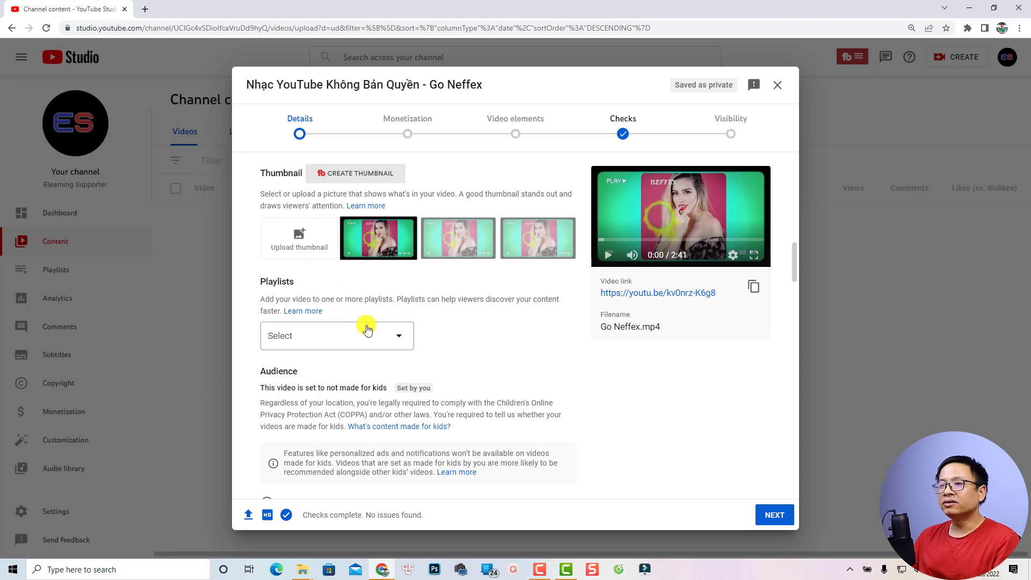
left_click(398, 336)
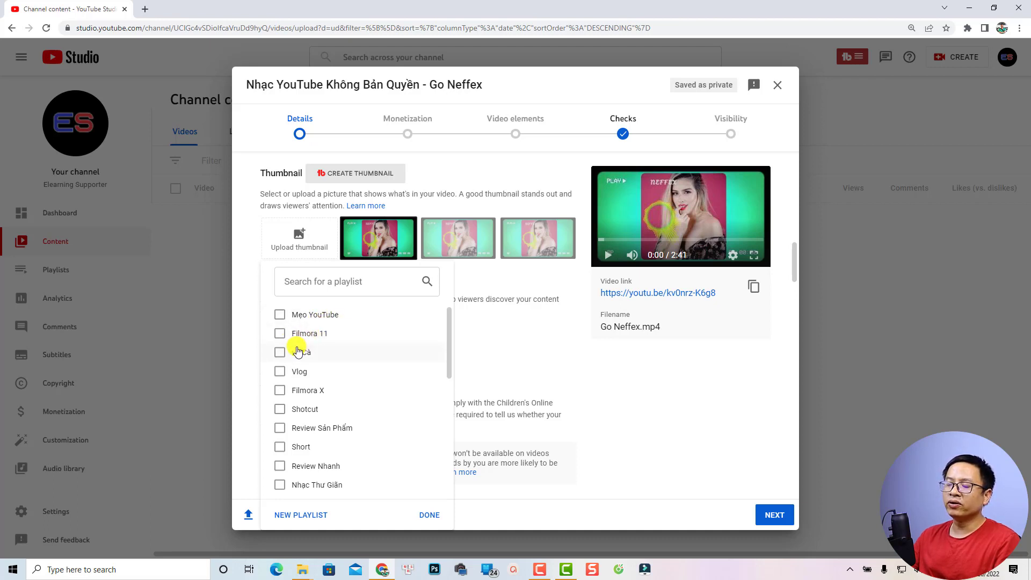
left_click_drag(448, 341, 431, 466)
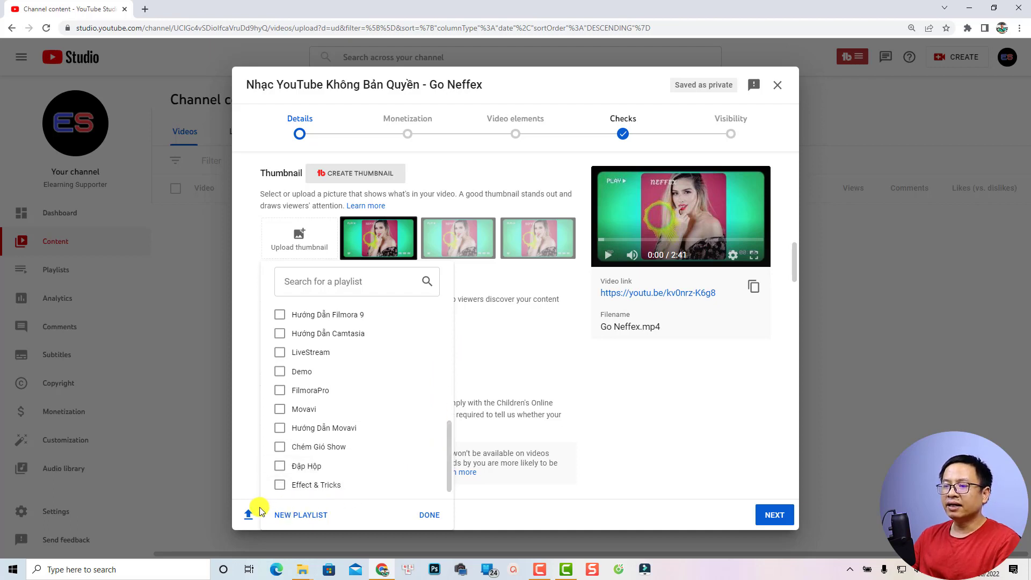
Step: View the new playlist form and its visibility options, cancel it, and close the playlist selection without choosing a playlist
left_click(286, 516)
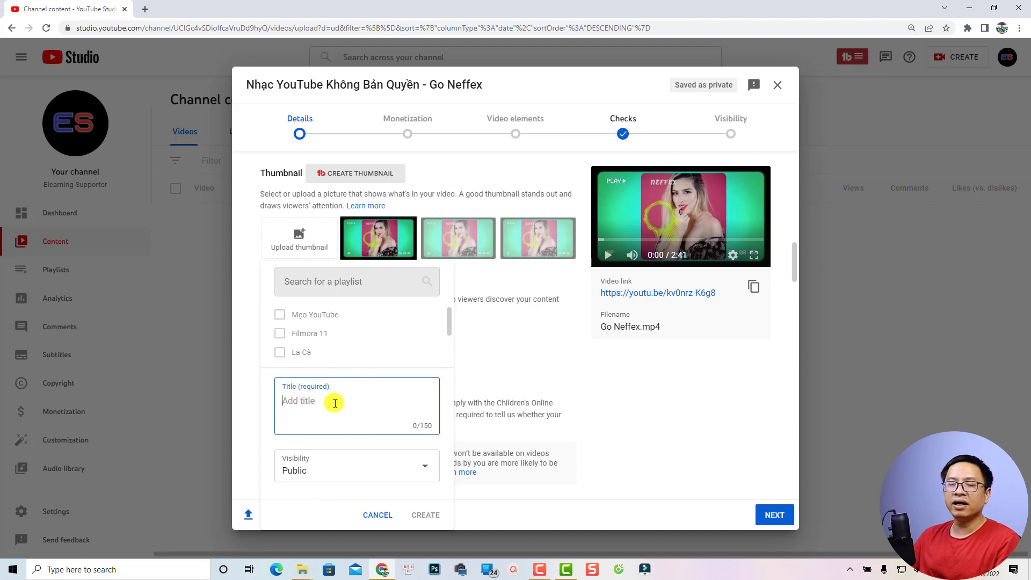
left_click(323, 474)
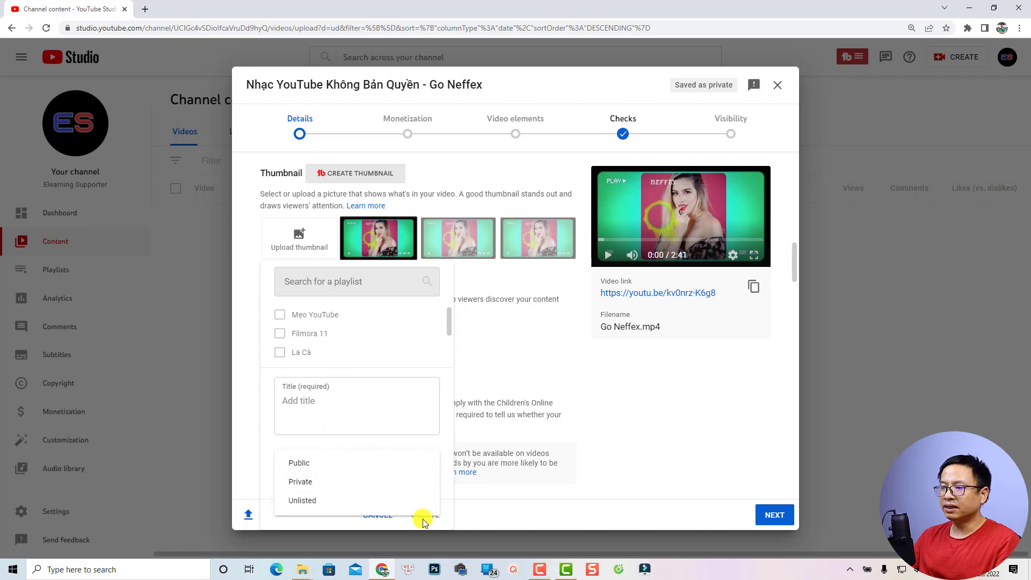
left_click(449, 526)
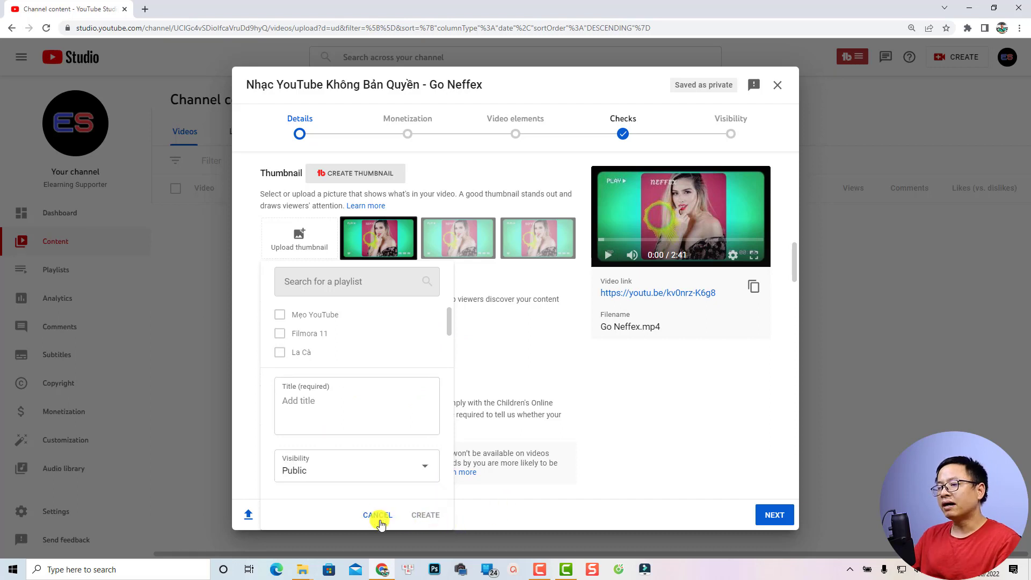
left_click(378, 515)
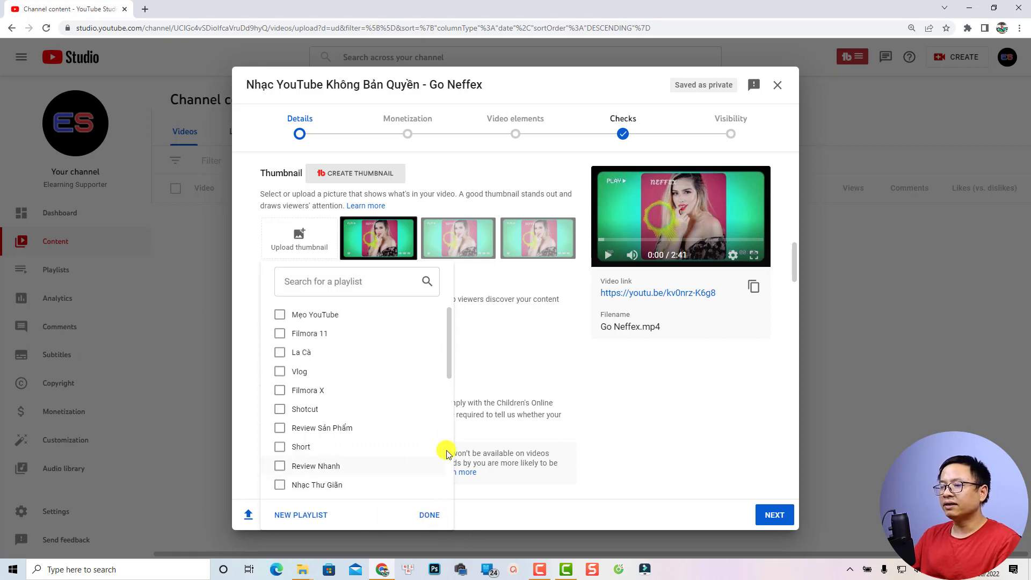
left_click(430, 515)
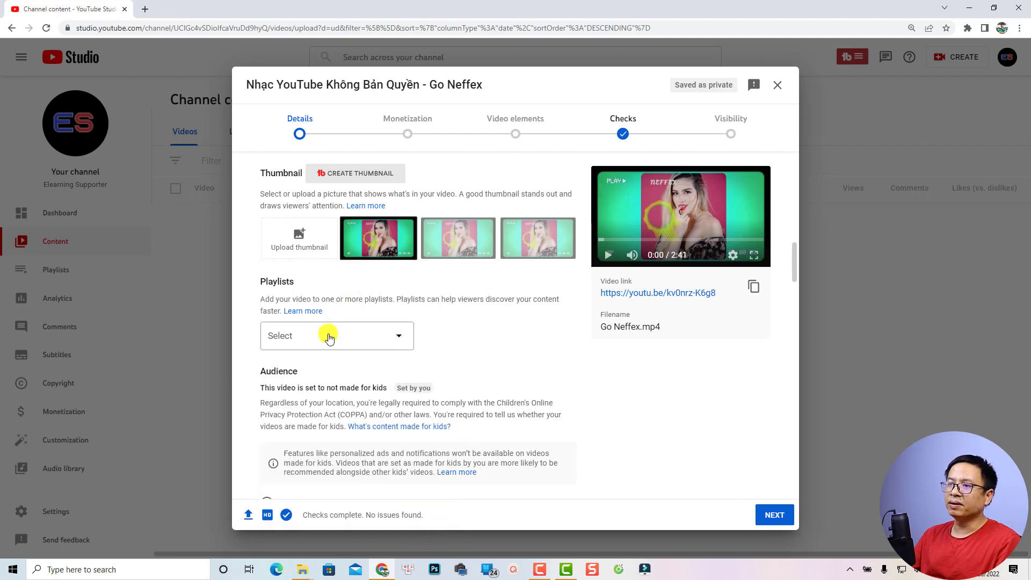
Step: Try marking the video as containing paid promotion, and clear the option again
scroll(438, 394, "down", 6)
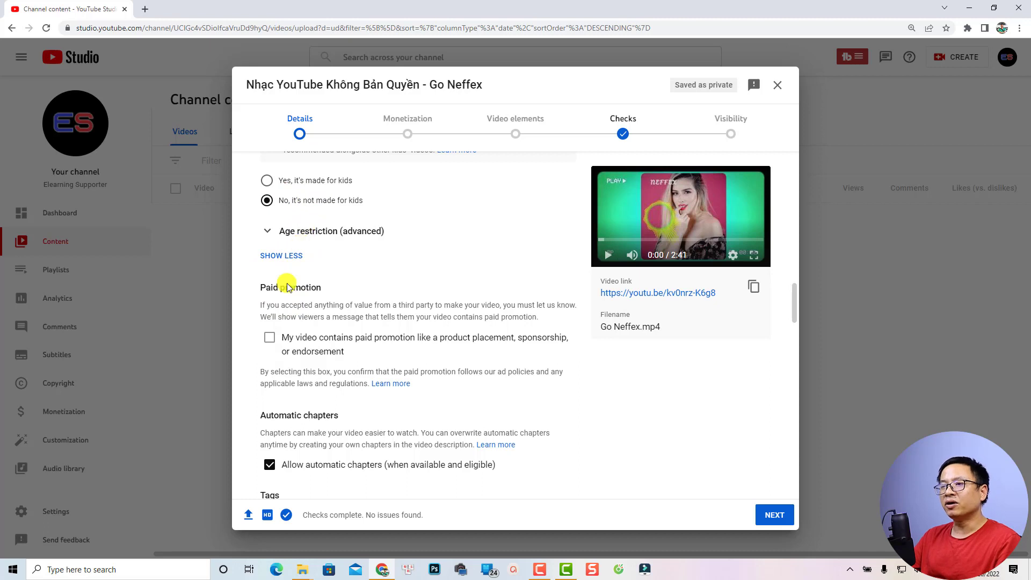
mouse_move(259, 290)
left_mouse_down()
mouse_move(319, 290)
mouse_move(251, 291)
left_mouse_up()
left_click(327, 288)
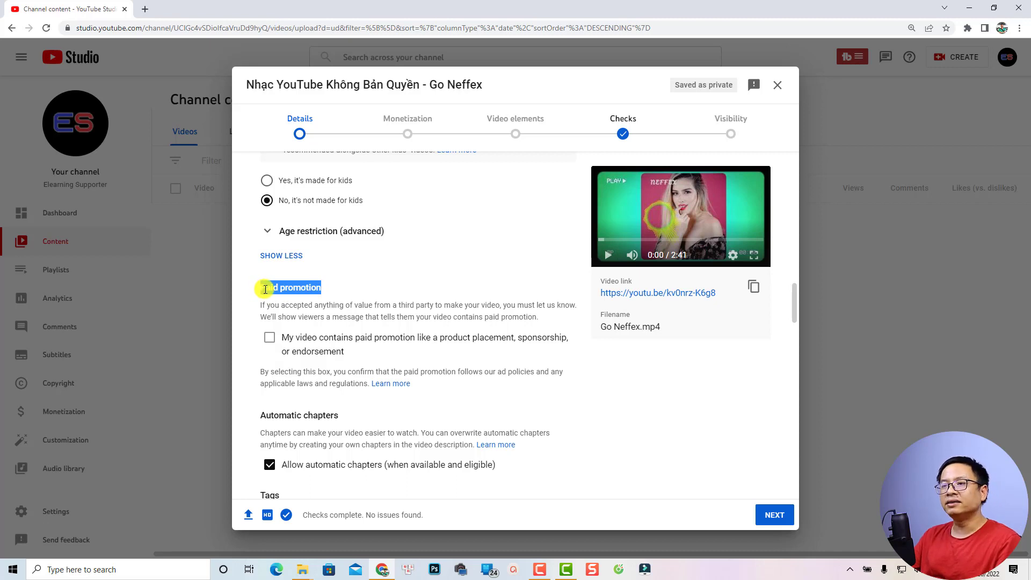
left_click(265, 290)
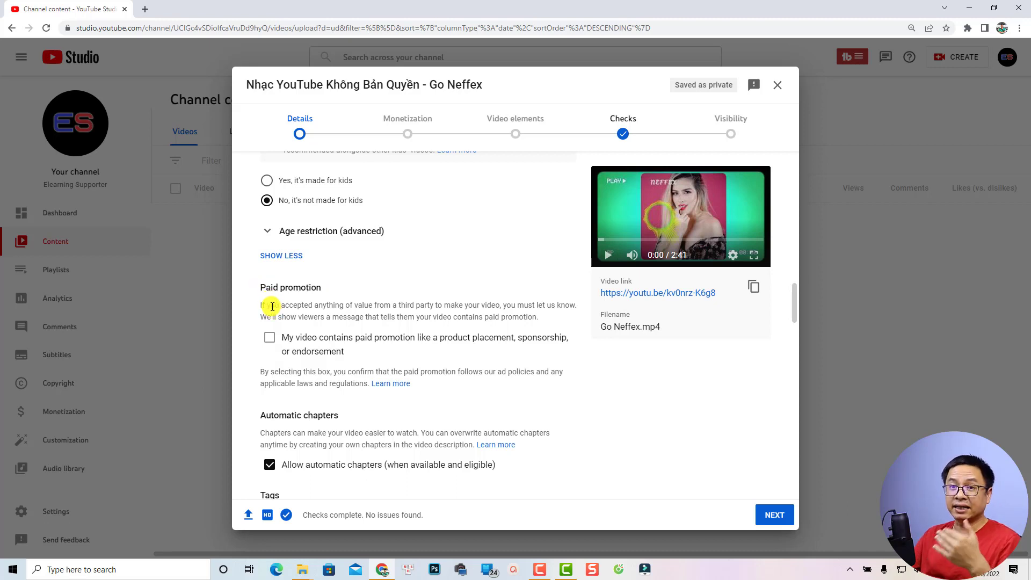
left_click(269, 338)
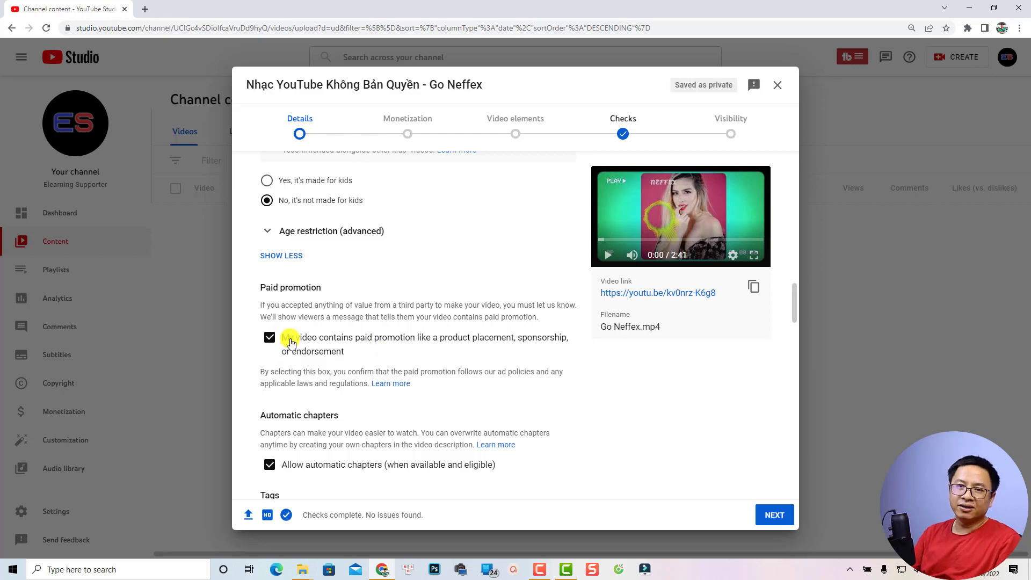
left_click(269, 338)
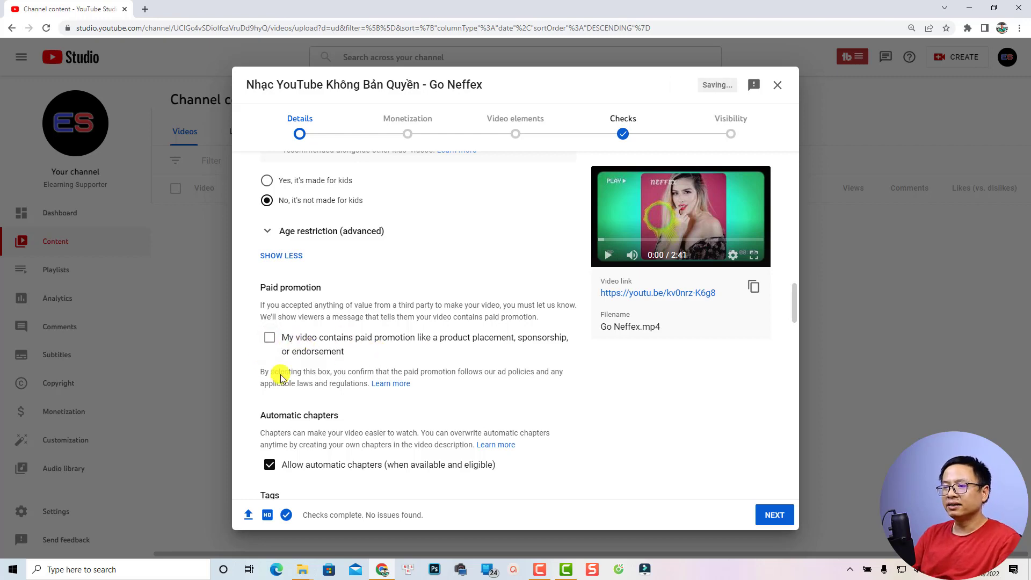
Step: Add the recommended tags nhạc không bản quyền, gaming music and free music to the video's tags
scroll(287, 380, "down", 3)
left_click(367, 417)
scroll(367, 416, "down", 1)
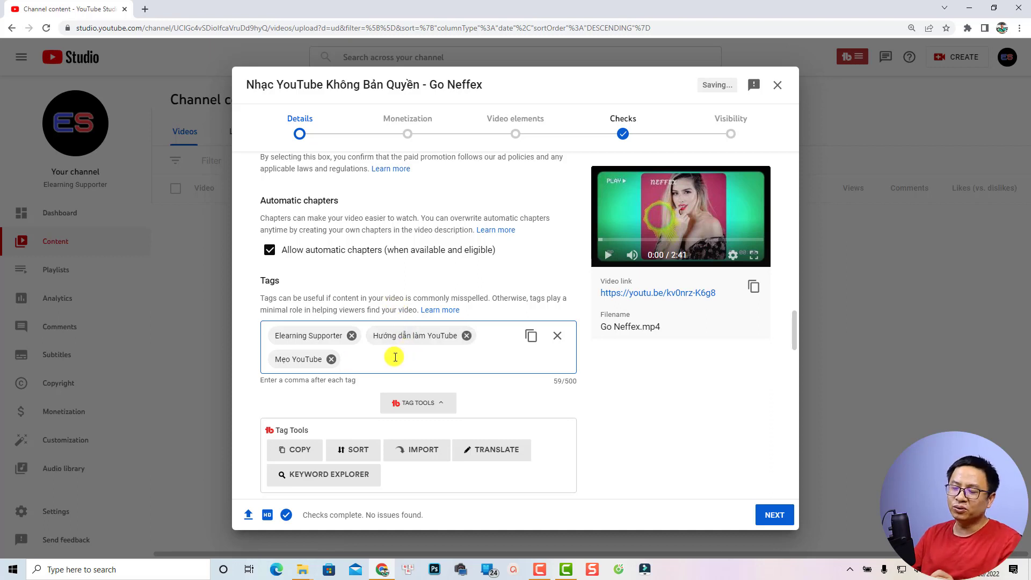
scroll(395, 357, "down", 1)
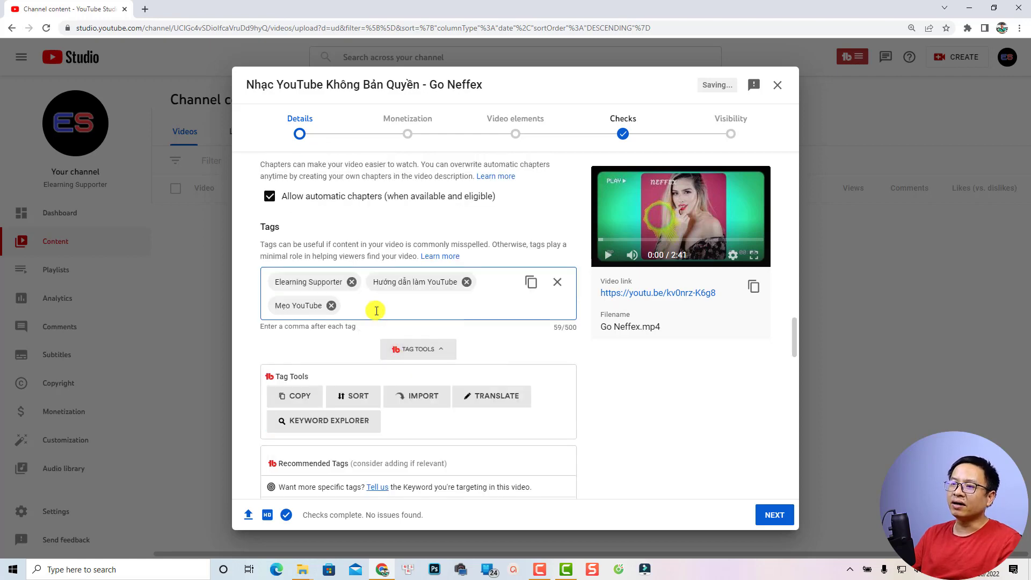
scroll(344, 376, "down", 4)
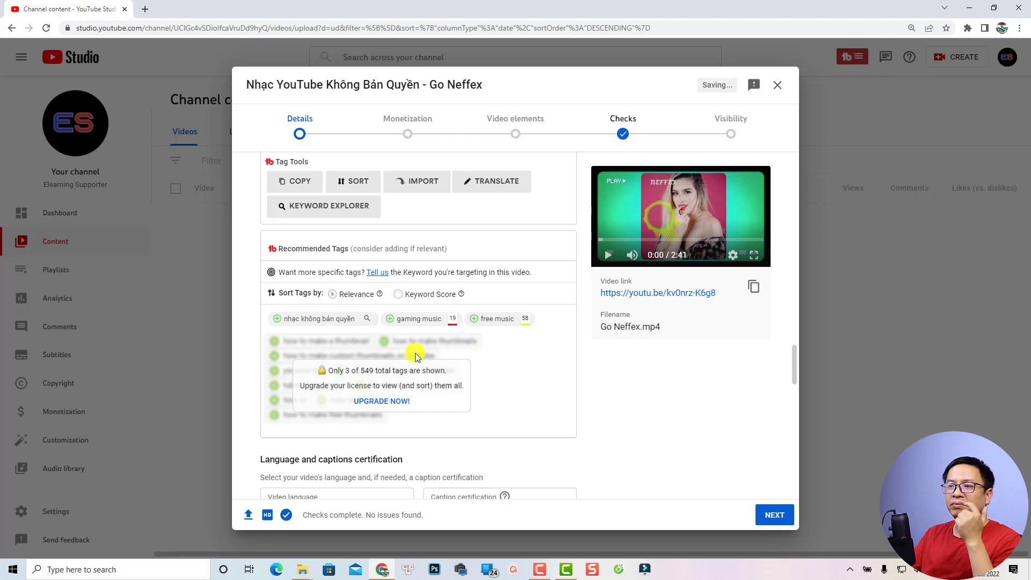
left_click(314, 319)
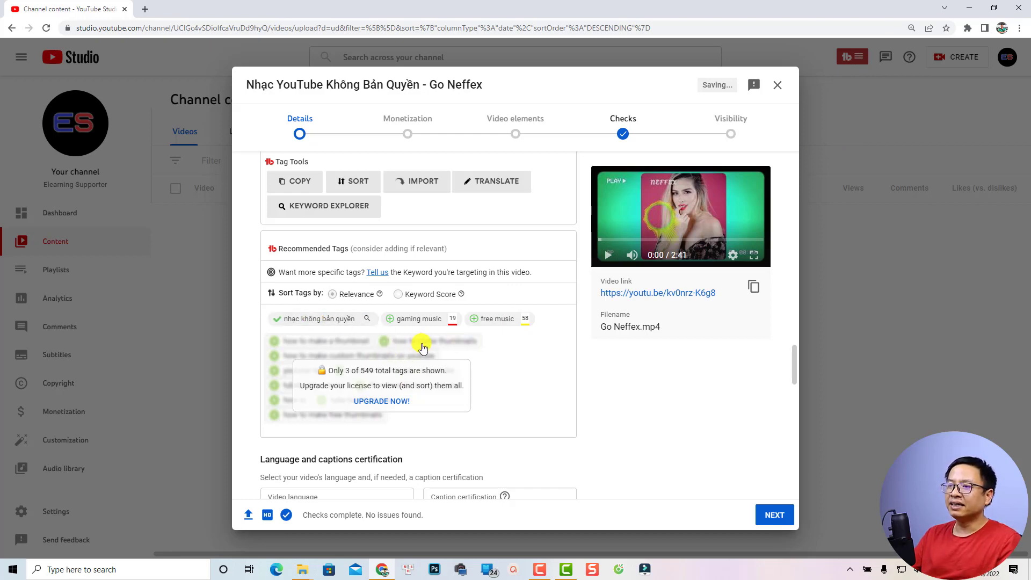
scroll(422, 348, "up", 3)
scroll(419, 376, "down", 2)
left_click(420, 392)
left_click(499, 416)
scroll(365, 328, "up", 1)
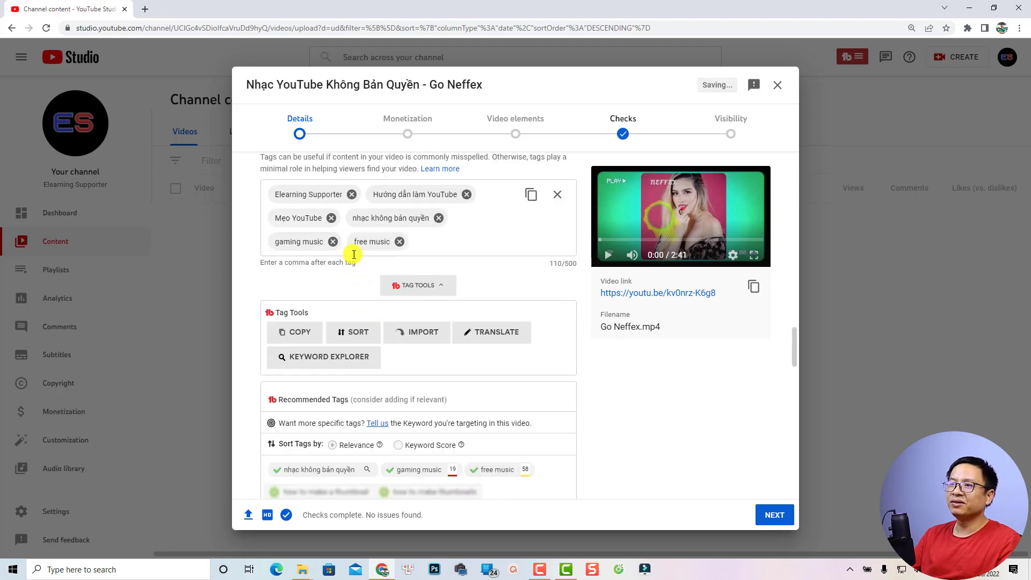
left_click(417, 243)
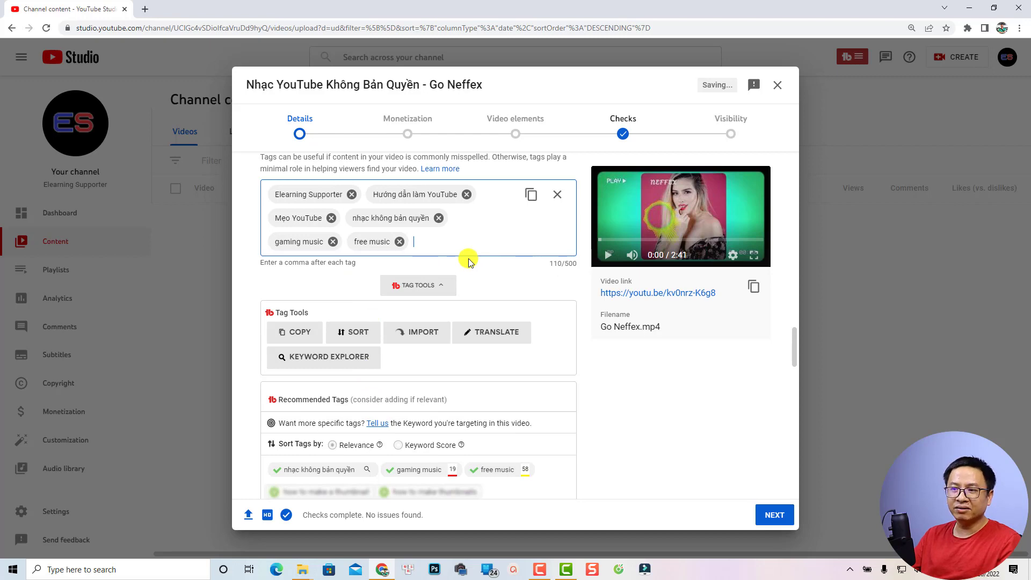
Step: Set the video's category to Music
scroll(470, 385, "down", 8)
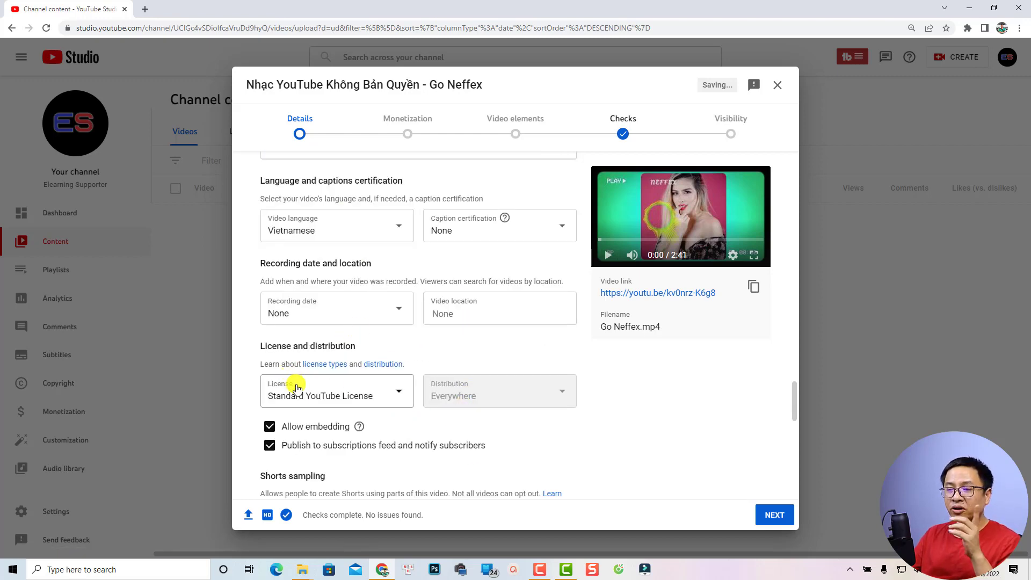
scroll(298, 390, "down", 2)
scroll(298, 394, "down", 2)
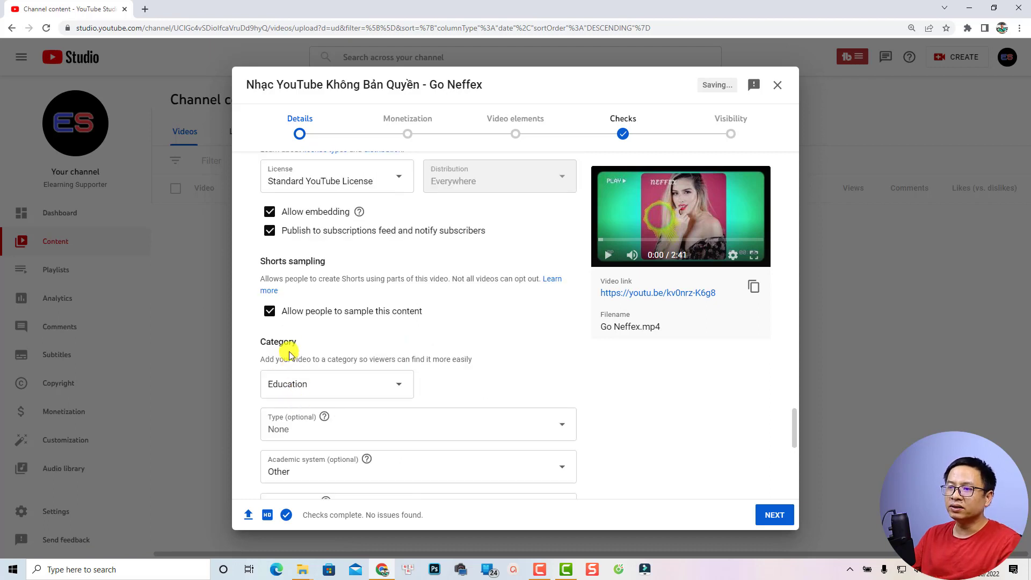
left_click(397, 392)
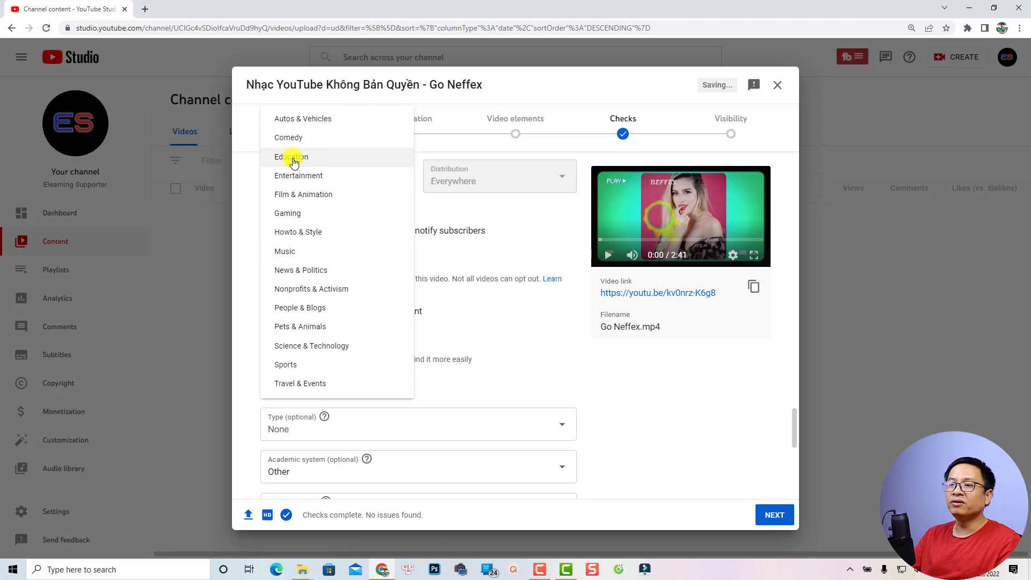
left_click(278, 252)
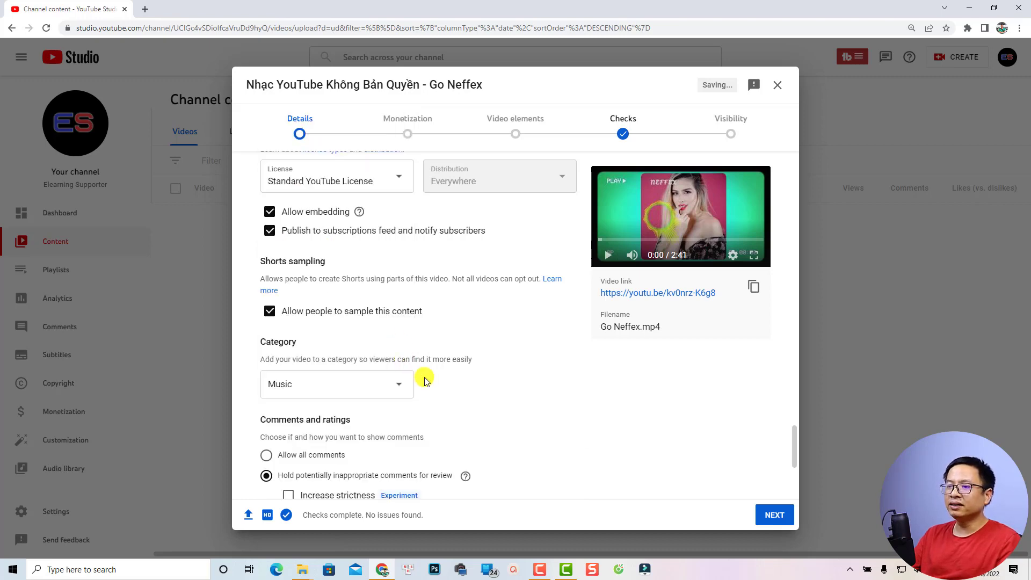
Step: Continue from the video details to monetization, turn monetization on, and review the ad types and ad locations
scroll(424, 379, "down", 4)
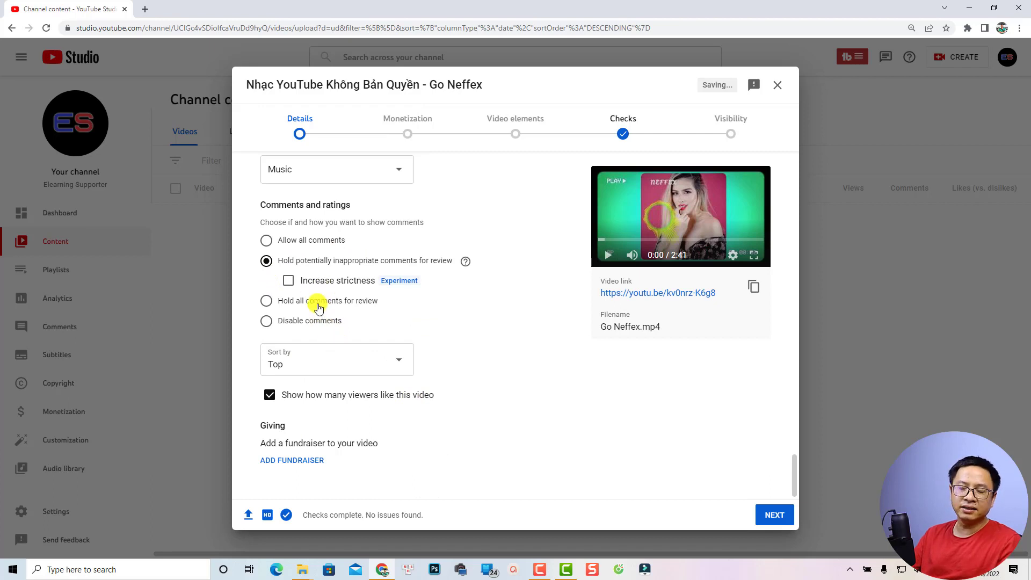
left_click(768, 515)
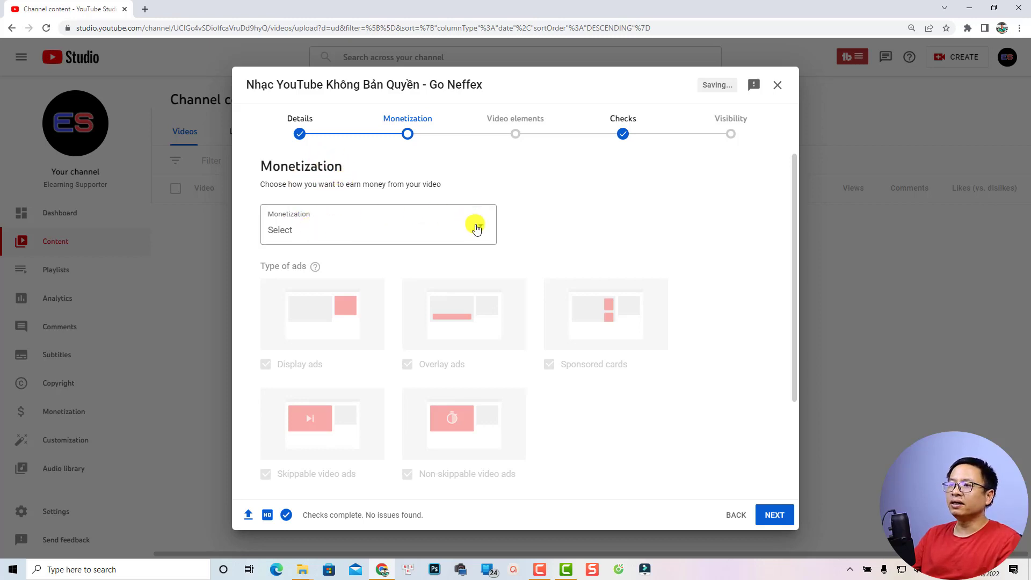
left_click(321, 226)
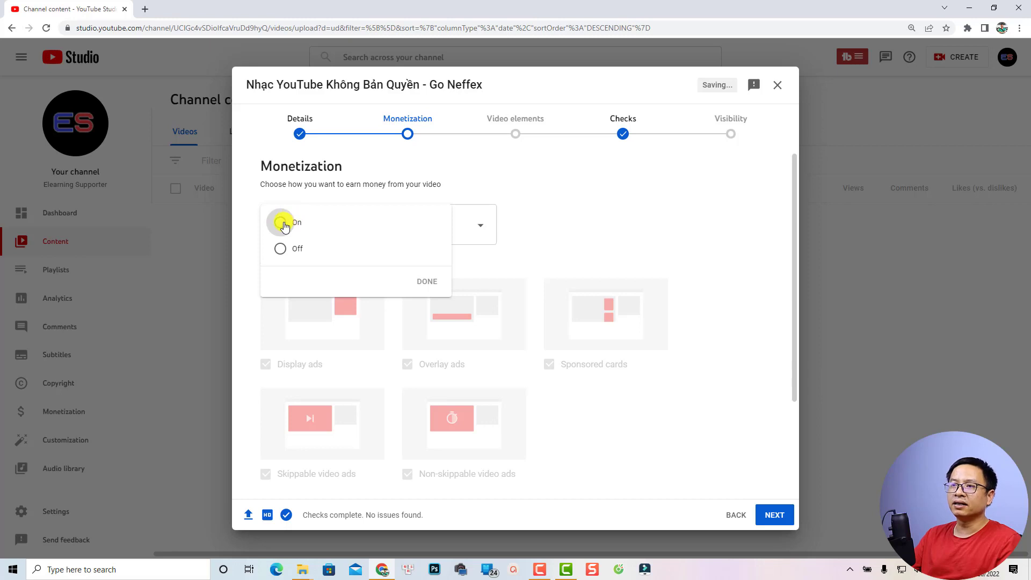
left_click(280, 223)
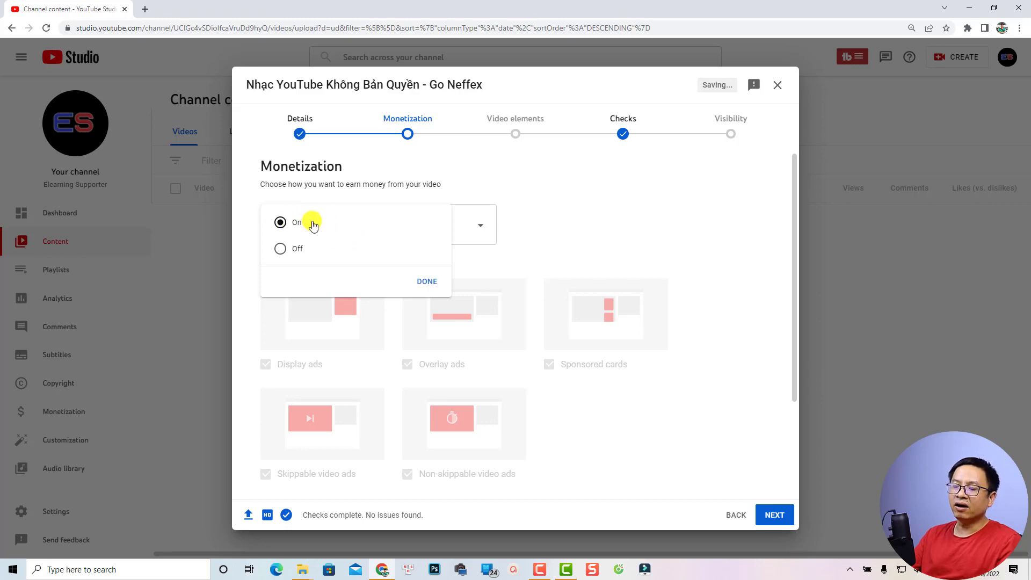
left_click(428, 282)
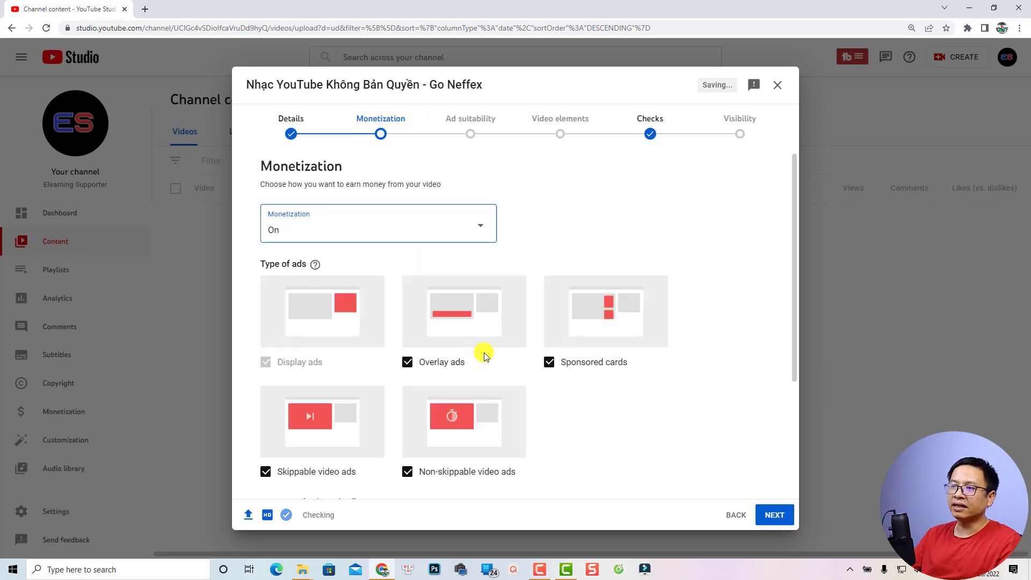
scroll(299, 336, "down", 3)
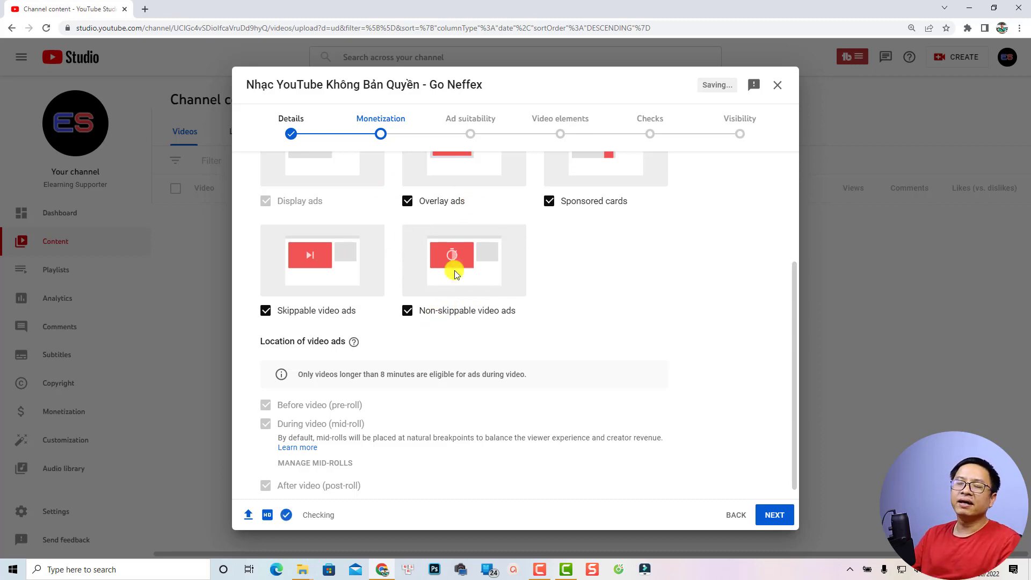
scroll(454, 314, "down", 1)
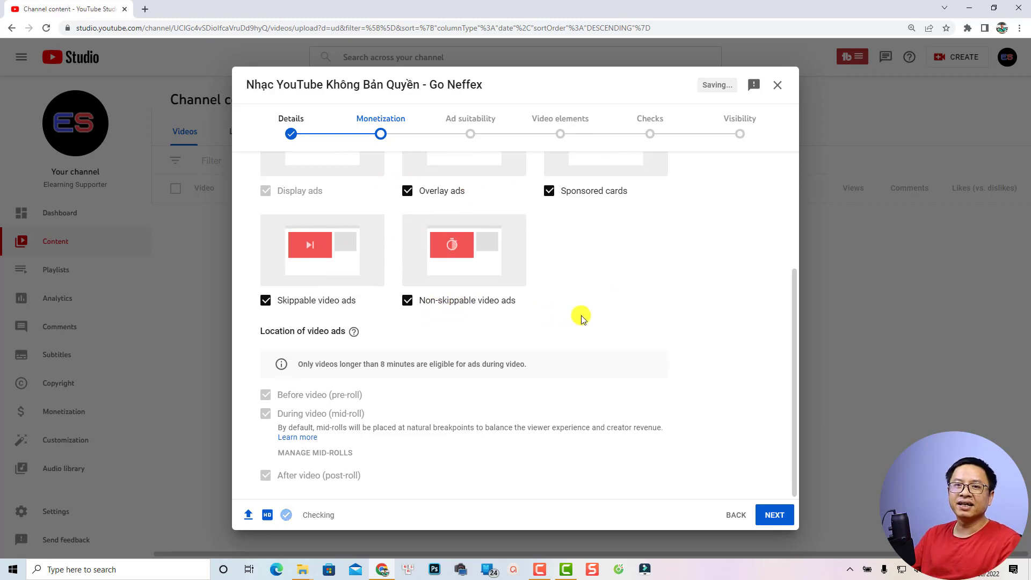
Step: Rate the video's ad suitability as None of the above after reviewing the content categories, and submit the rating
left_click(774, 515)
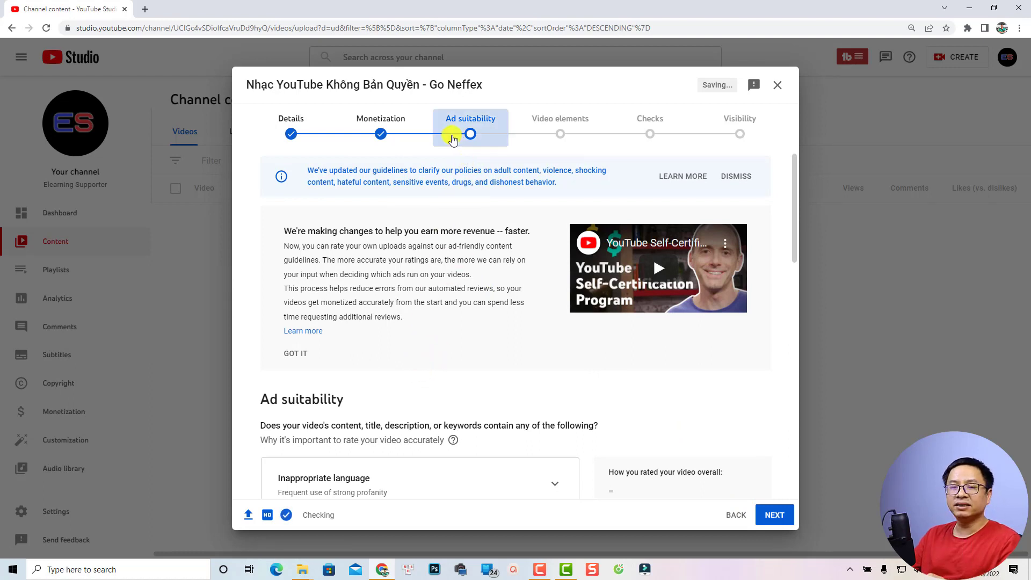
scroll(452, 206, "down", 3)
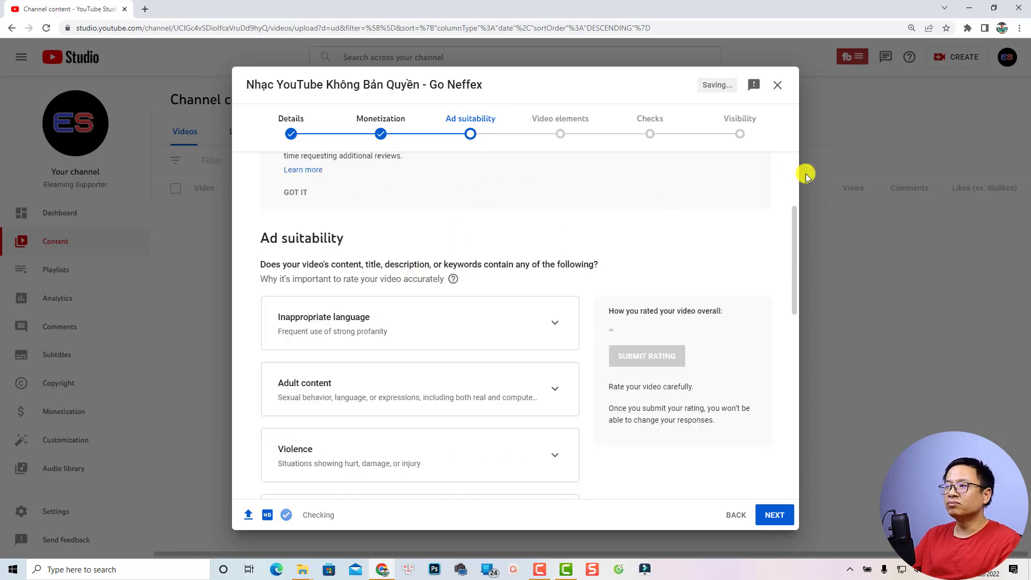
left_click_drag(795, 231, 767, 434)
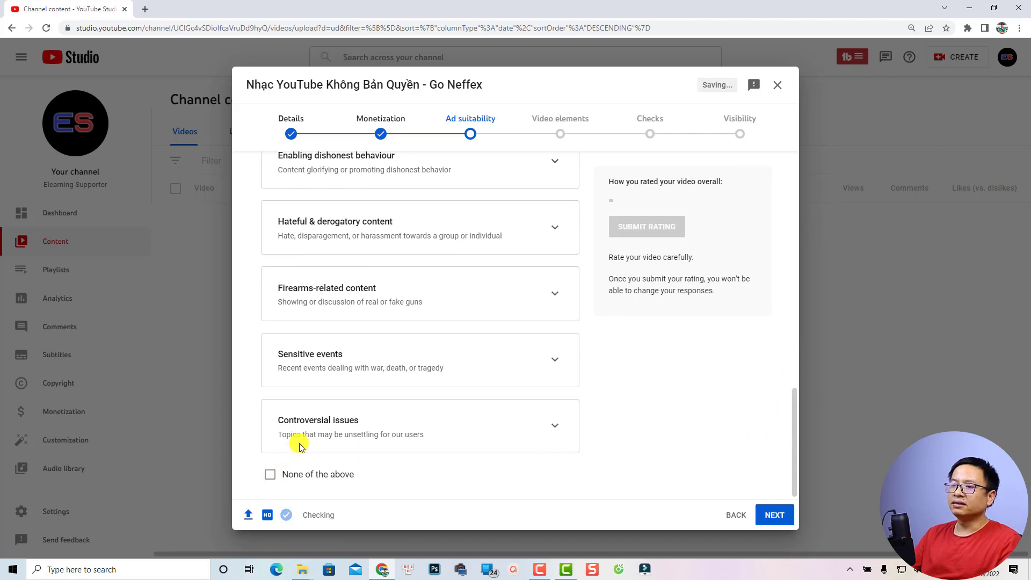
scroll(306, 301, "up", 3)
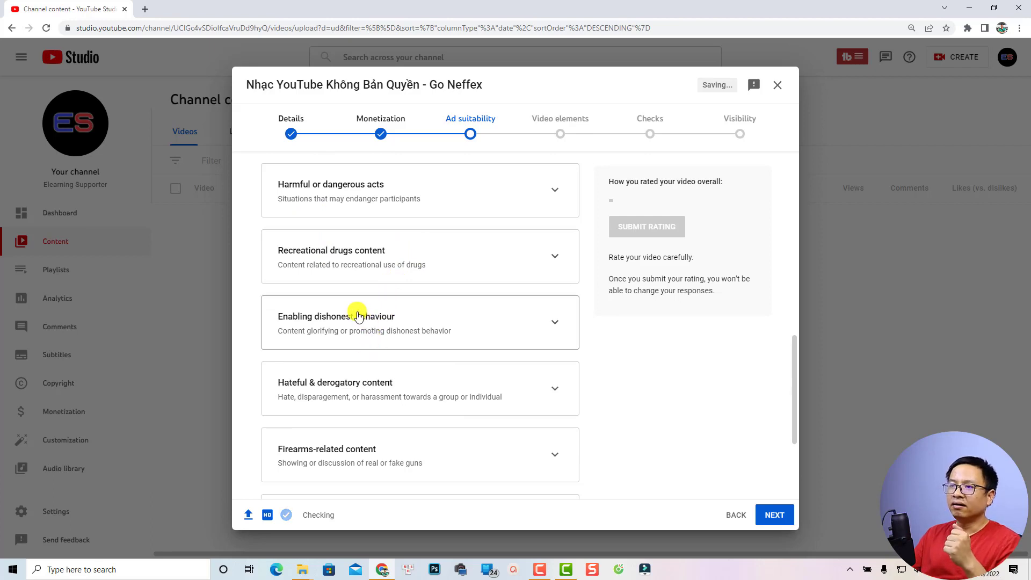
scroll(349, 321, "down", 3)
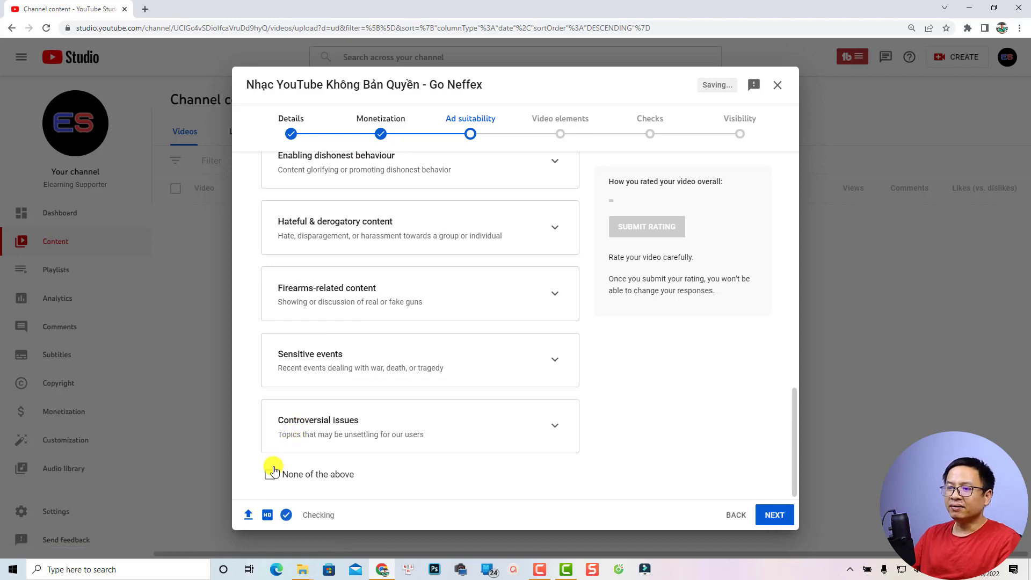
left_click(334, 480)
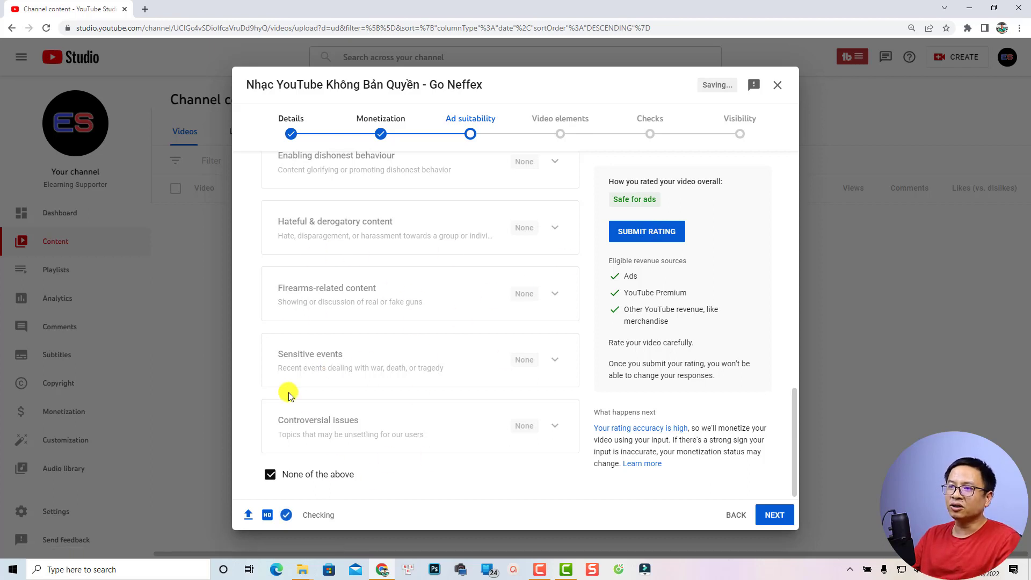
left_click(656, 232)
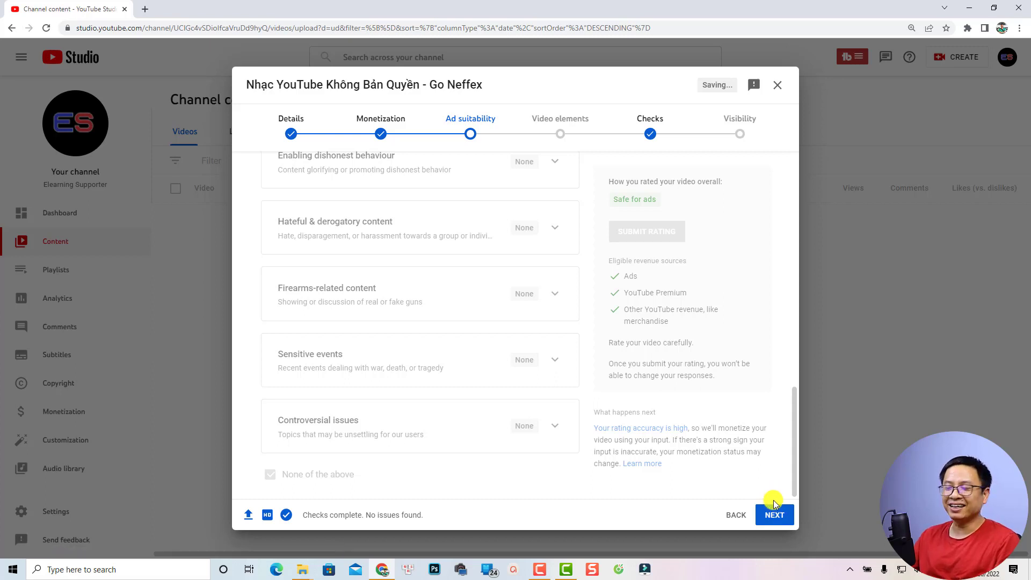
Step: Pass the video elements without adding any, and review the copyright and ad suitability checks before continuing to the visibility settings
left_click(773, 517)
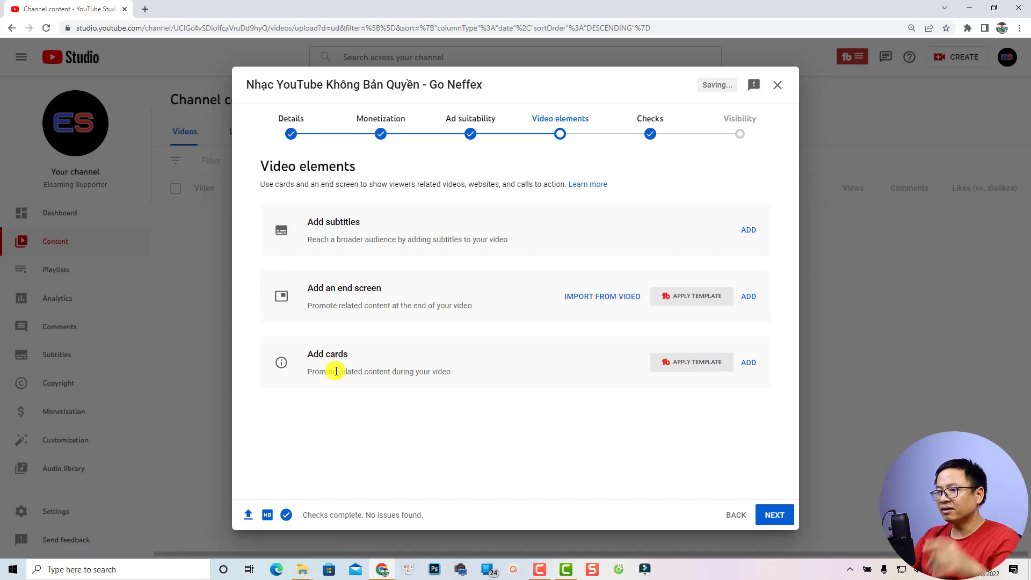
left_click(785, 517)
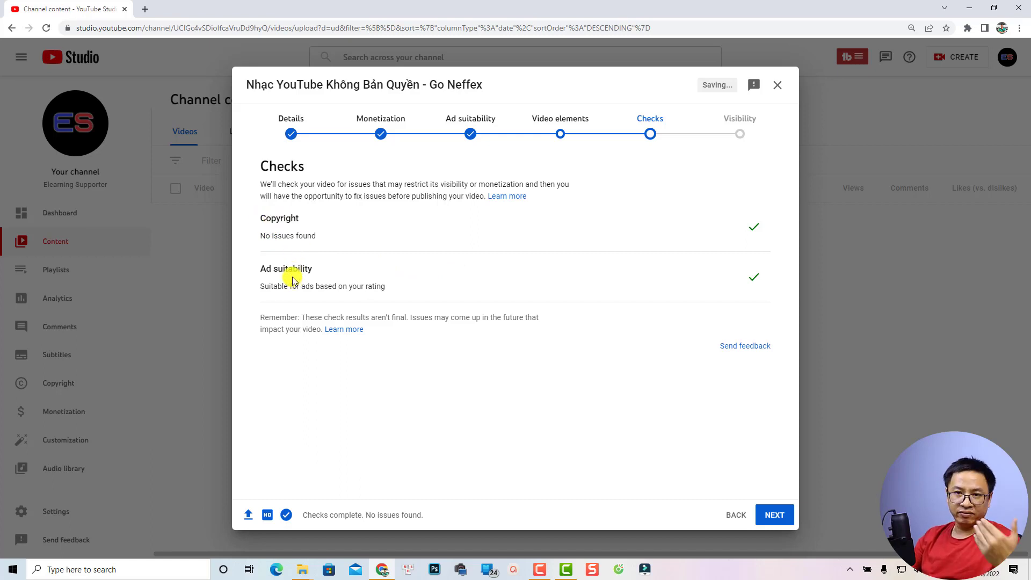
left_click_drag(260, 271, 314, 273)
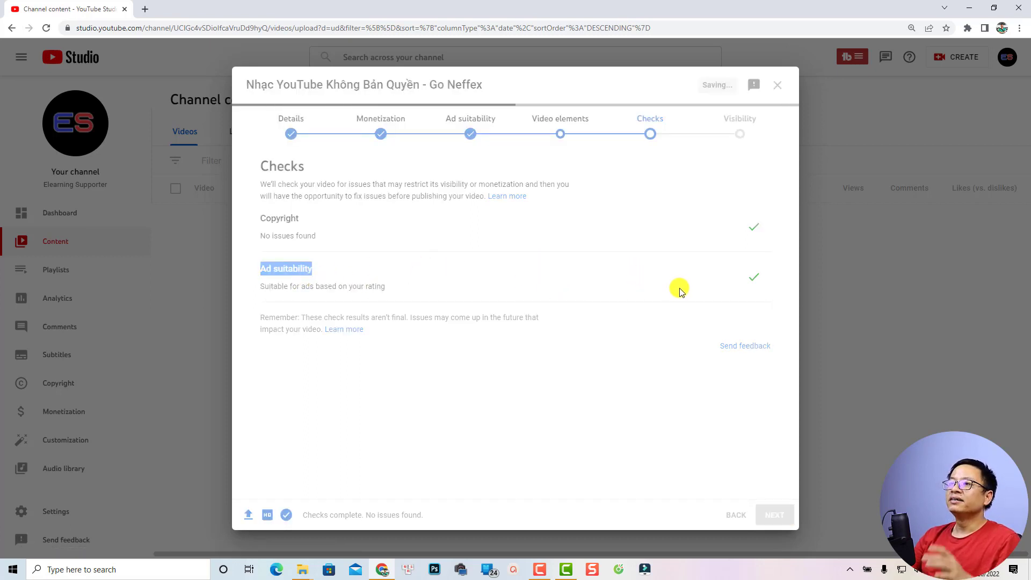
left_click(400, 271)
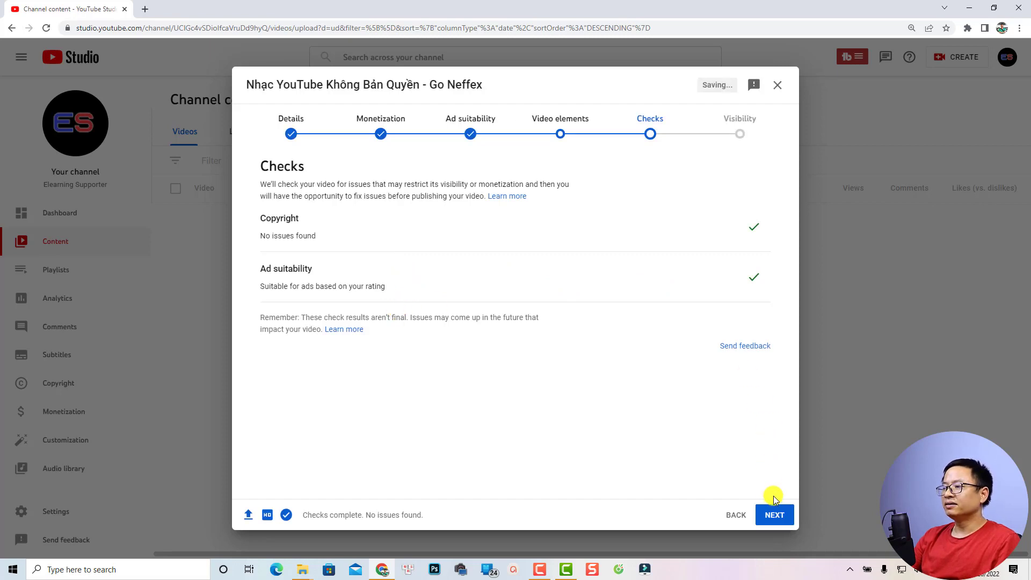
left_click(773, 517)
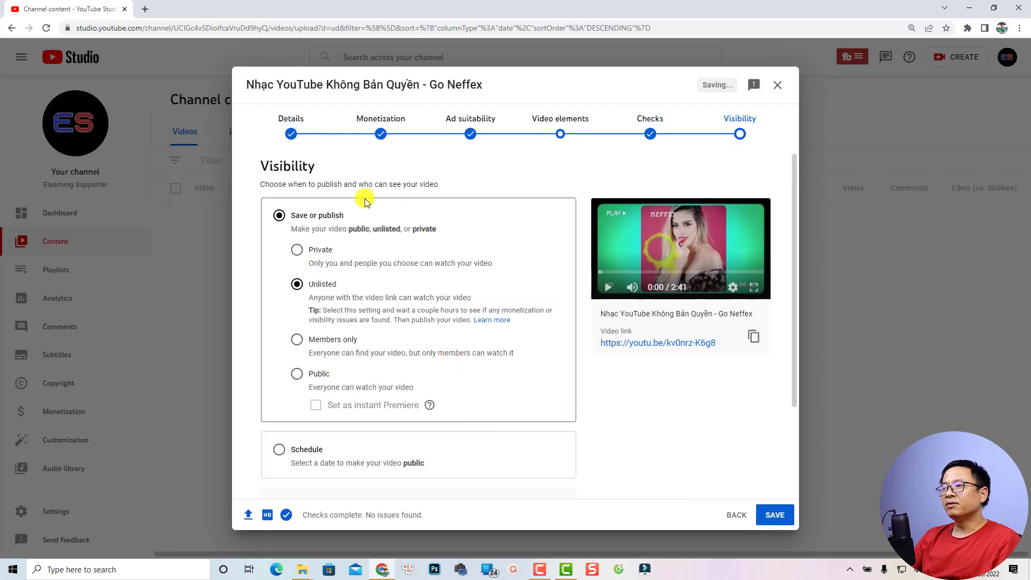
Step: Compare the Private, Unlisted, Public and Members only visibility options, and view the member levels that can be given access
left_click(298, 252)
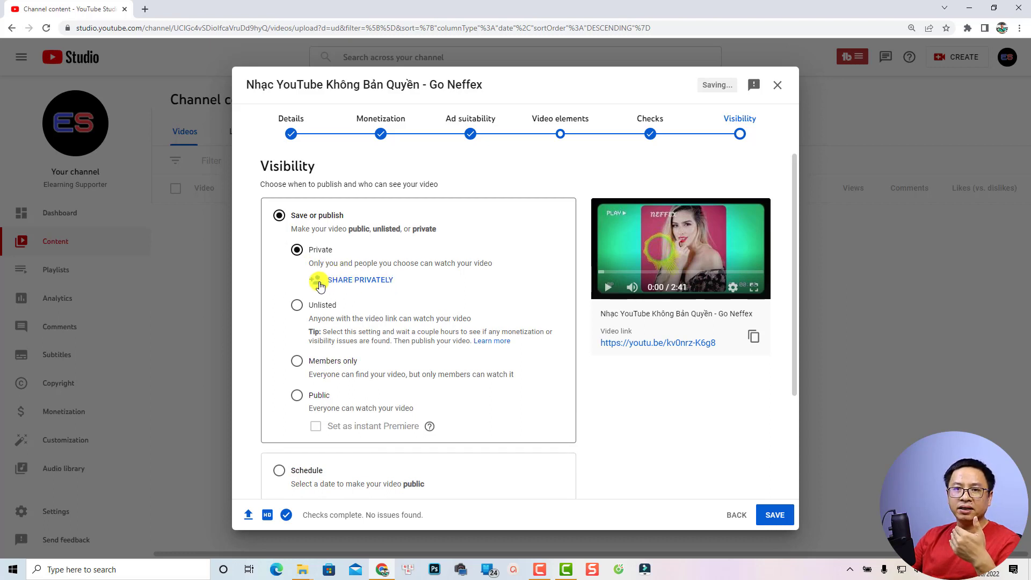
left_click(297, 305)
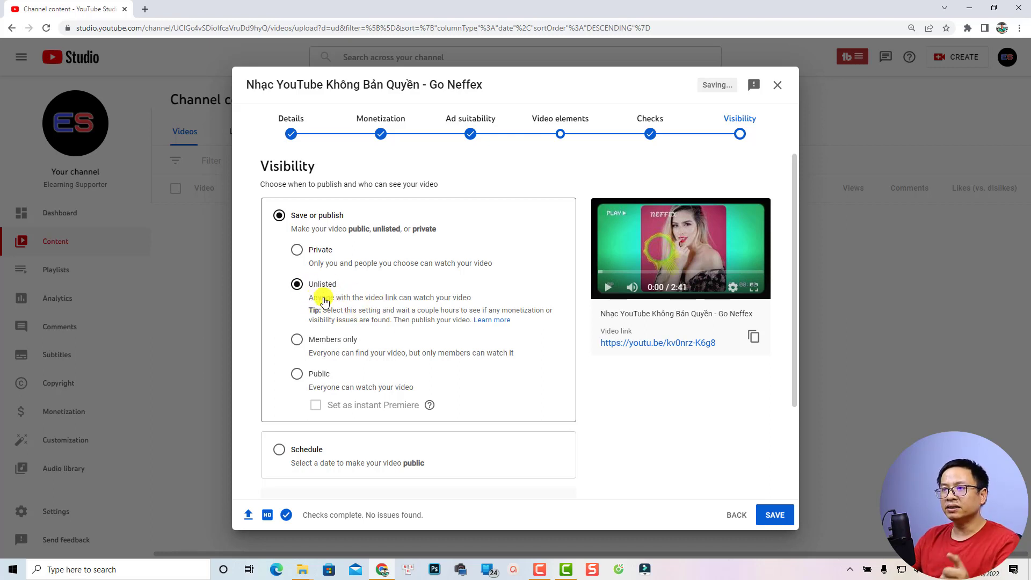
left_click(297, 375)
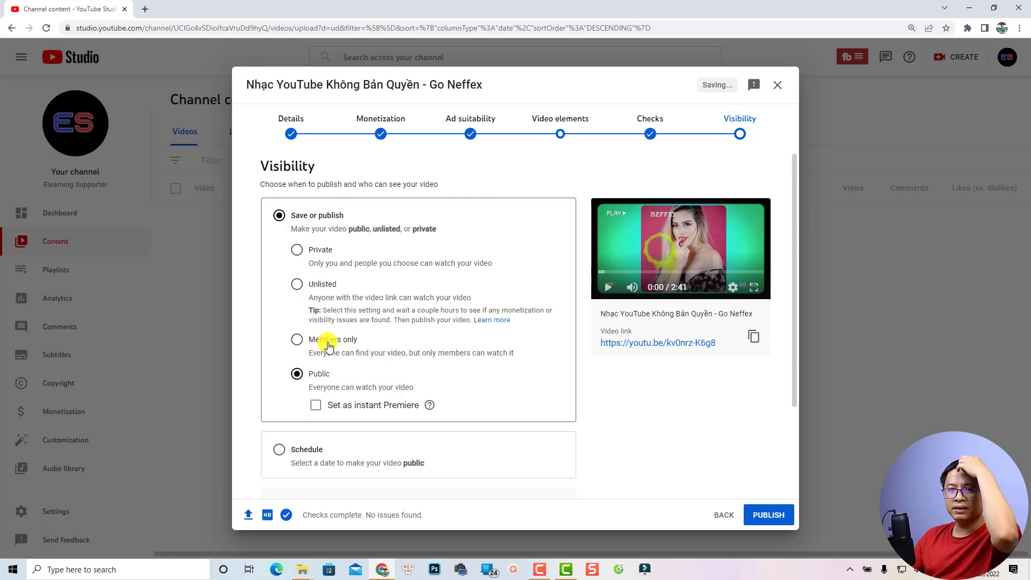
left_click(298, 341)
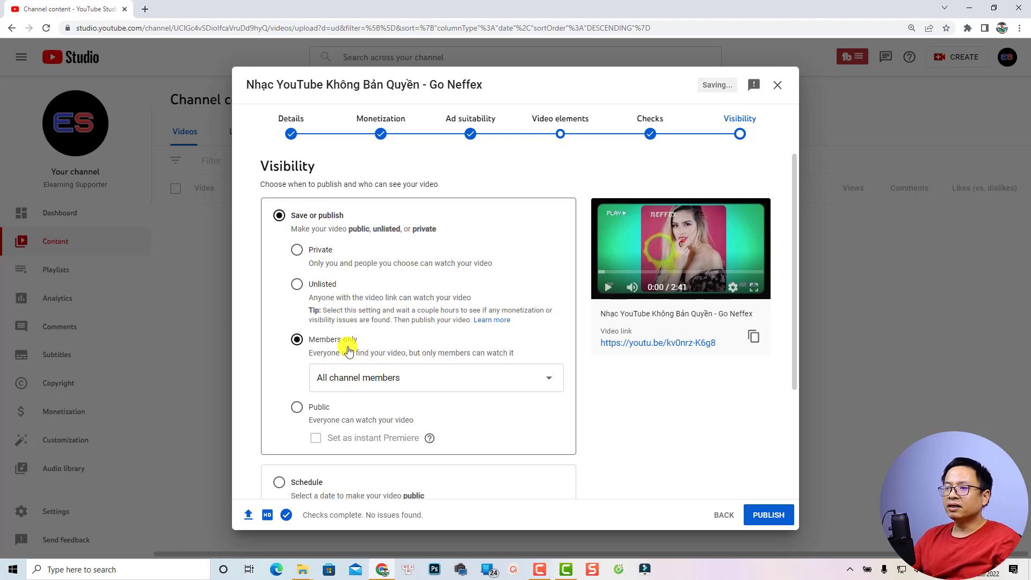
left_click(525, 389)
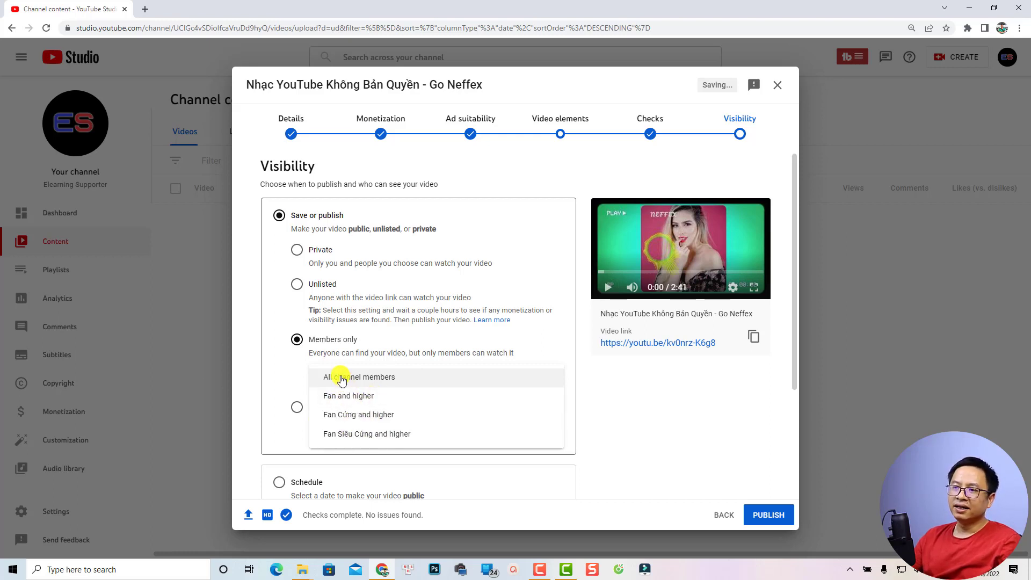
left_click(281, 367)
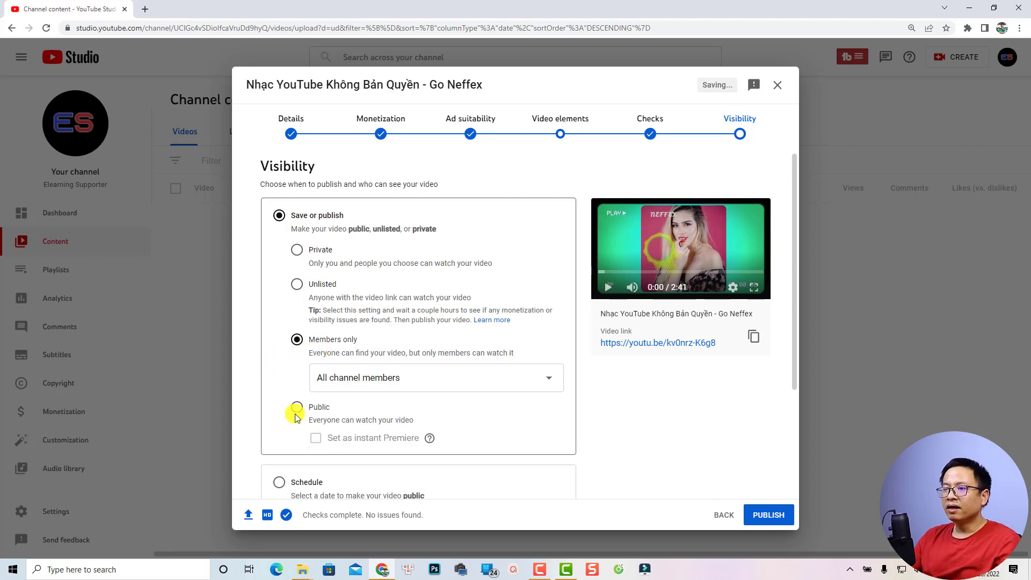
Step: Review the date, time, time zone and Premiere settings offered for scheduling the video
scroll(343, 407, "down", 3)
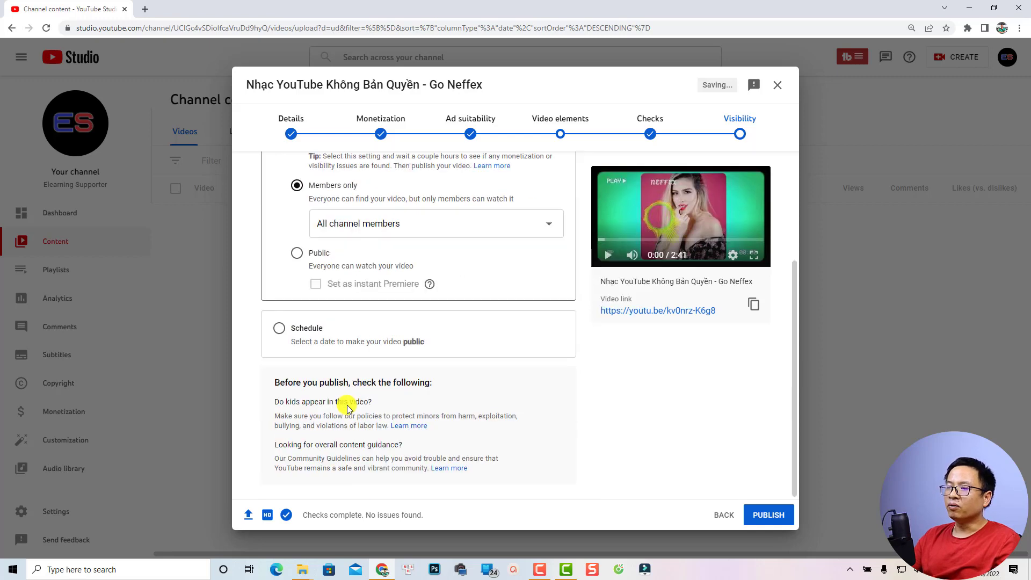
left_click(279, 330)
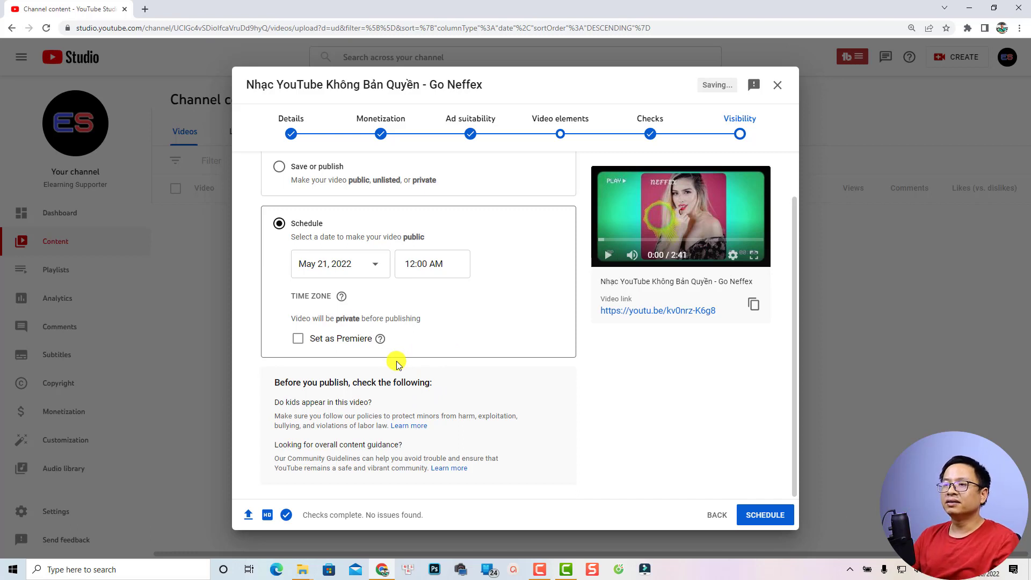
scroll(397, 363, "up", 1)
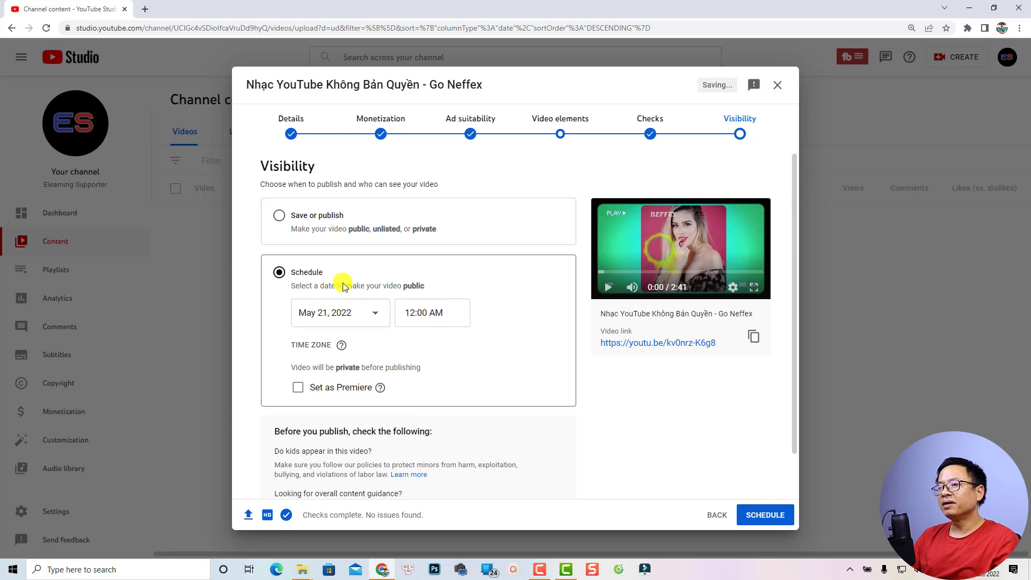
Step: Set the video to be saved as Private instead of scheduled, and save the upload
left_click(279, 215)
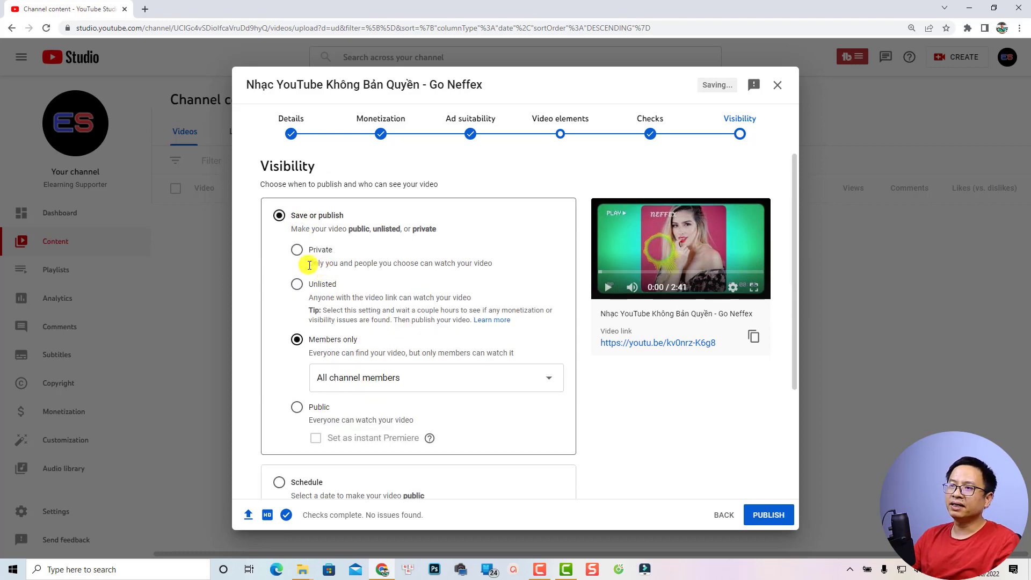
left_click(297, 251)
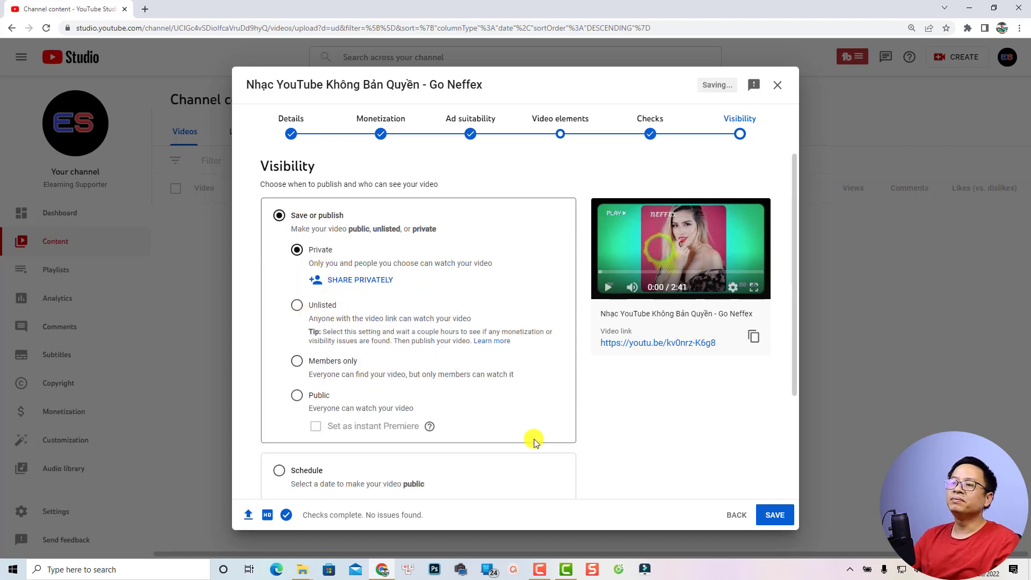
left_click(774, 515)
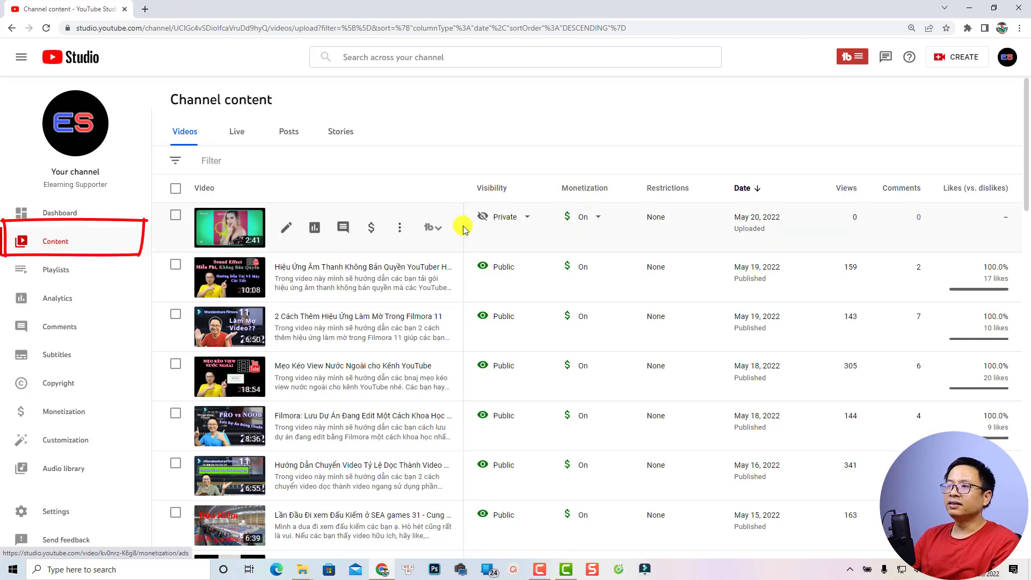
Step: Check the visibility of the uploaded Go Neffex video in the channel content list and open its details for editing
mouse_move(502, 223)
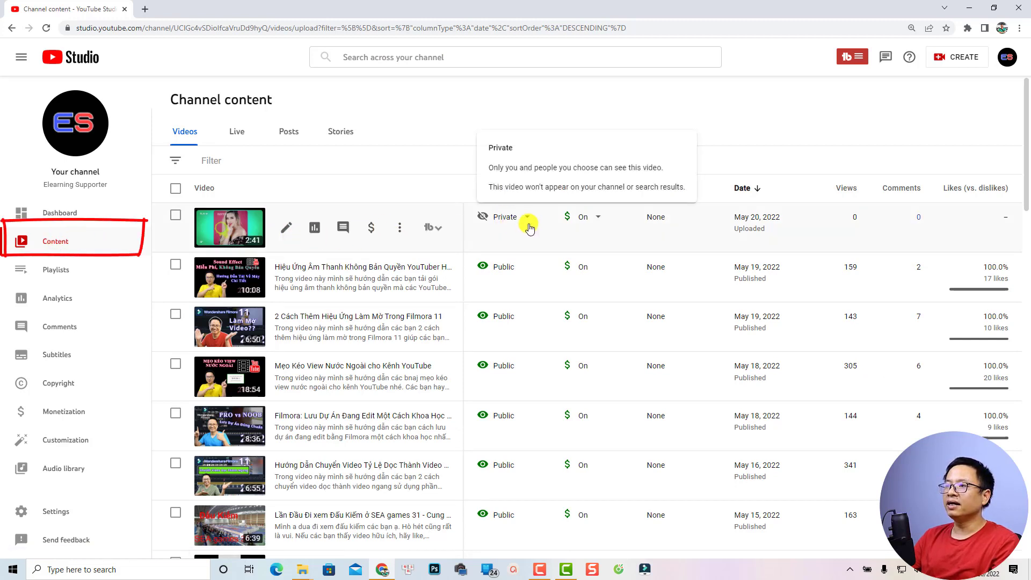
left_click(286, 230)
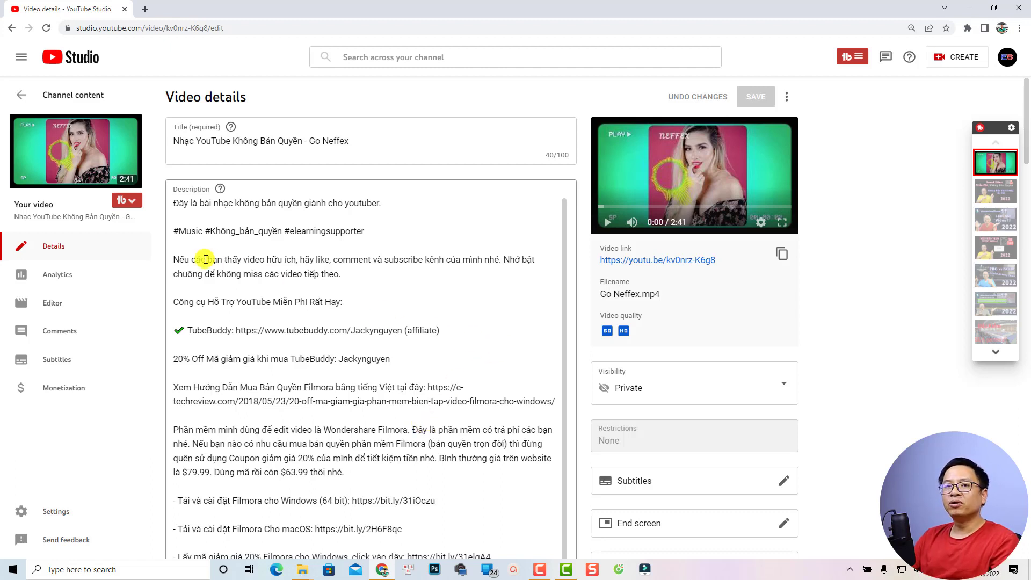
Step: Start a new video upload and bring up the folder of exported videos in File Explorer
left_click(961, 62)
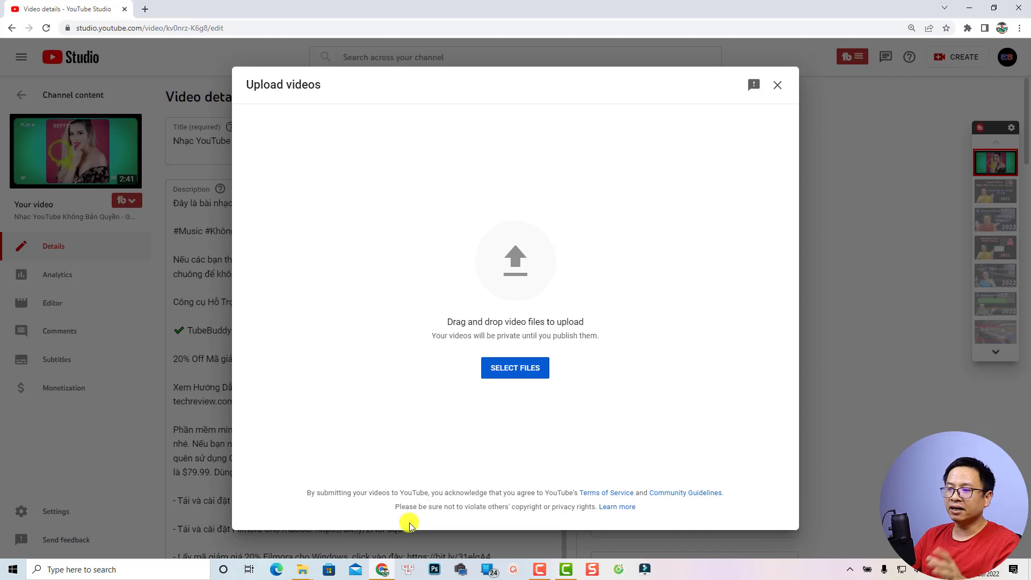
left_click(302, 569)
left_click(251, 524)
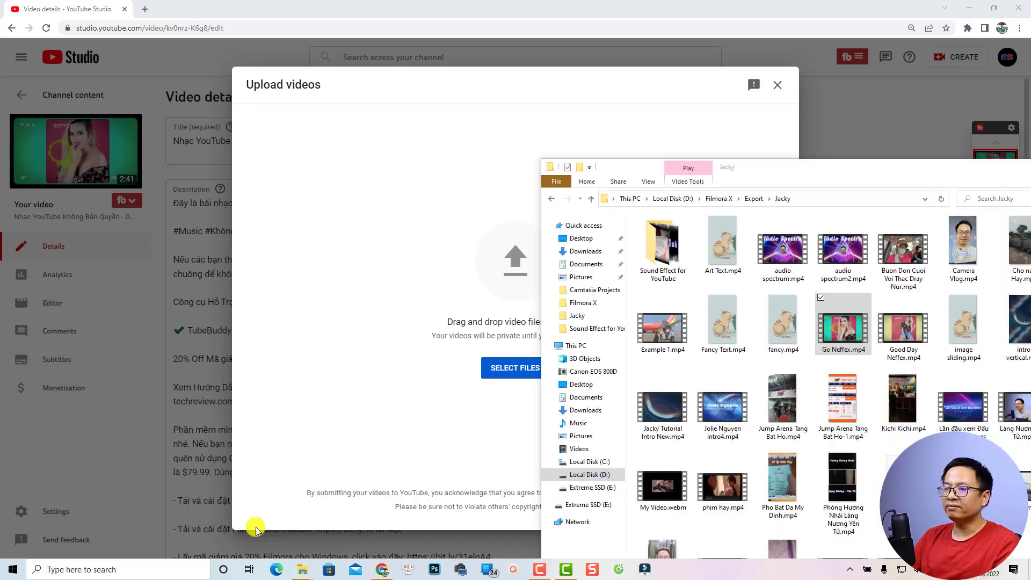
Step: Select Good Day Neffex.mp4 and Music Video Template3.mp4 together, add both to the upload, and close the upload window
left_click(920, 356)
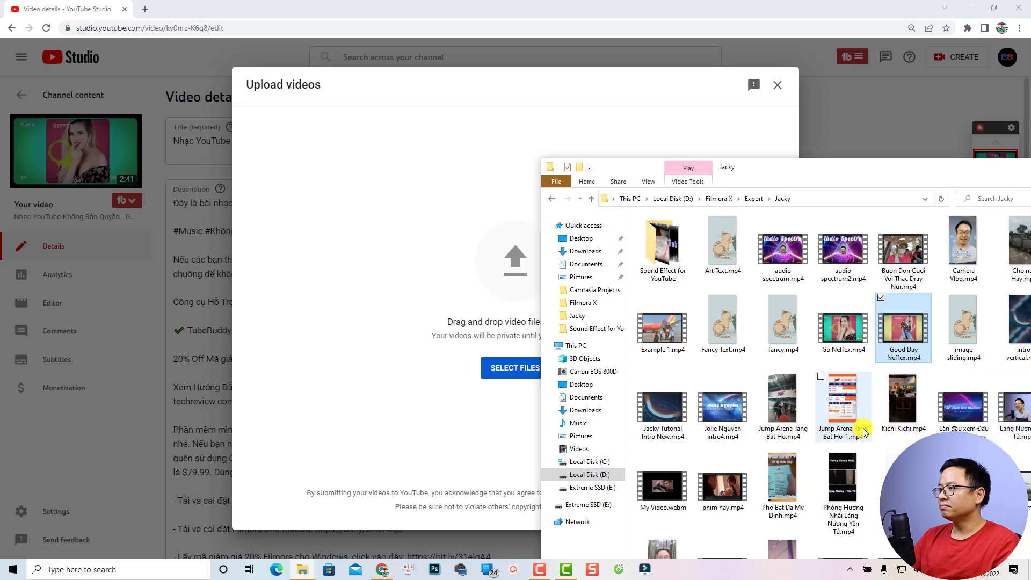
left_click_drag(905, 169, 706, 115)
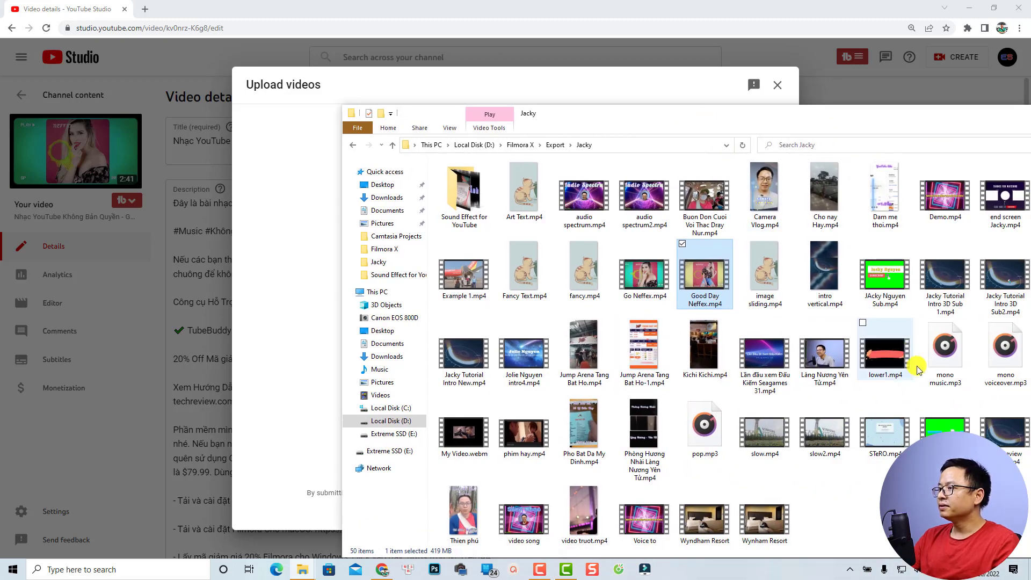
left_click_drag(874, 120, 717, 109)
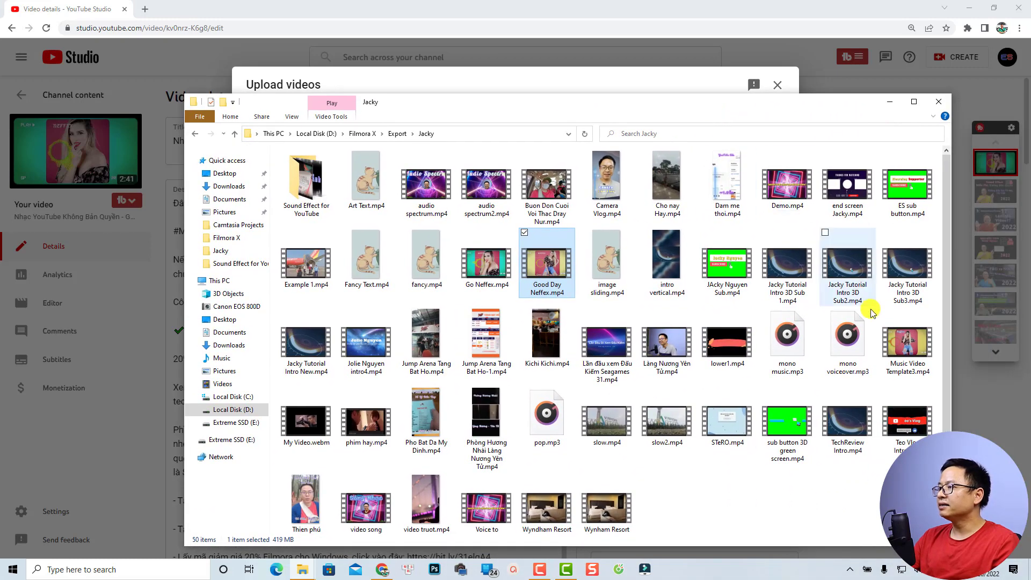
left_click(906, 344, "ctrl")
left_click_drag(521, 106, 791, 275)
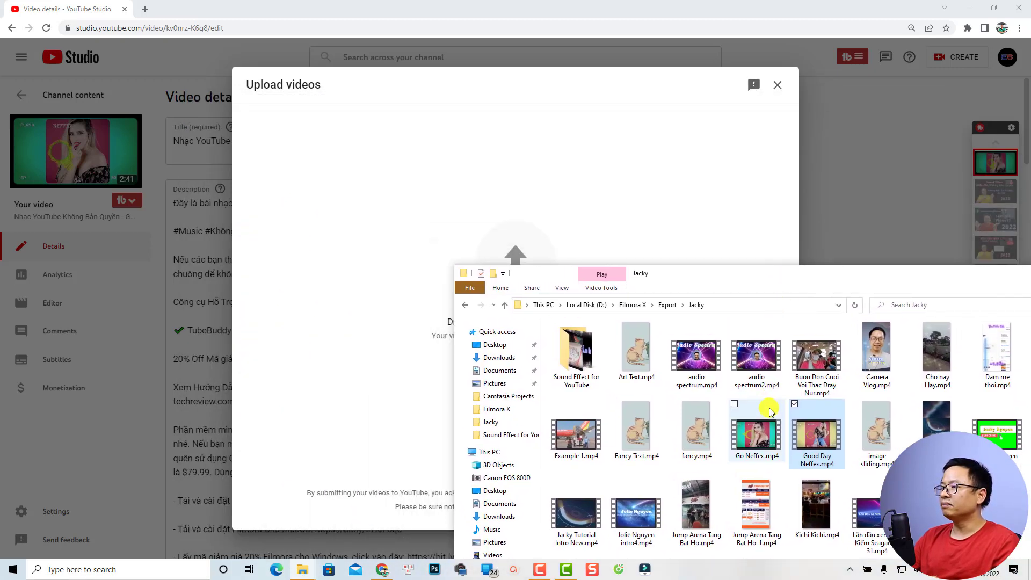
left_click_drag(808, 431, 421, 280)
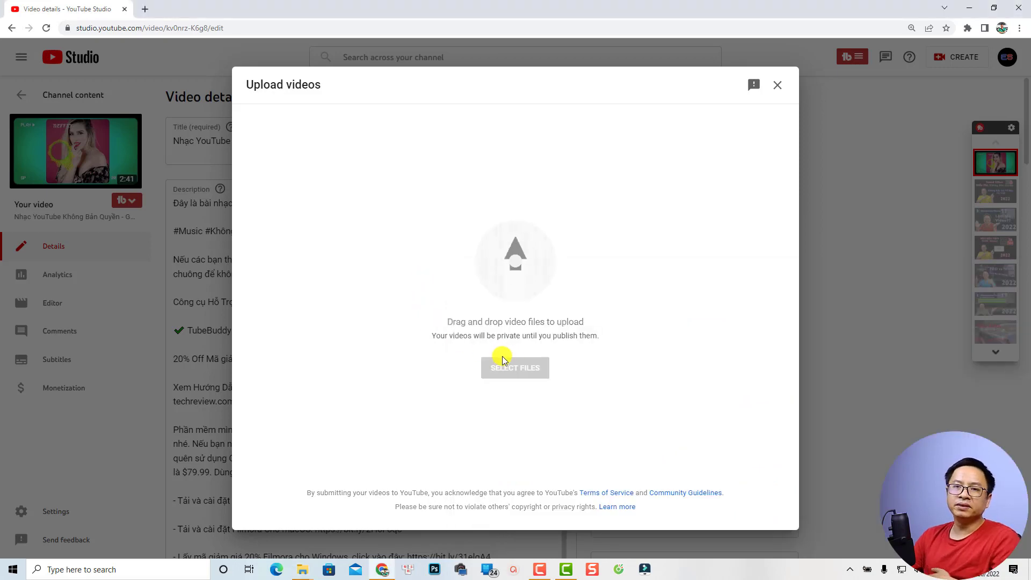
key("Escape")
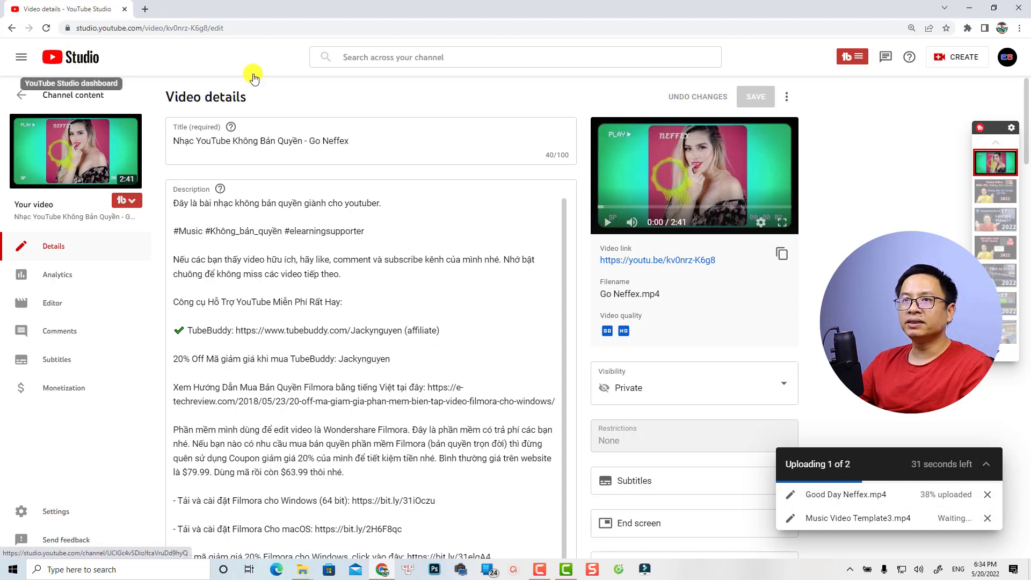
Step: Return to the channel content list and check the draft entry of the uploading video and its editing option
left_click(91, 60)
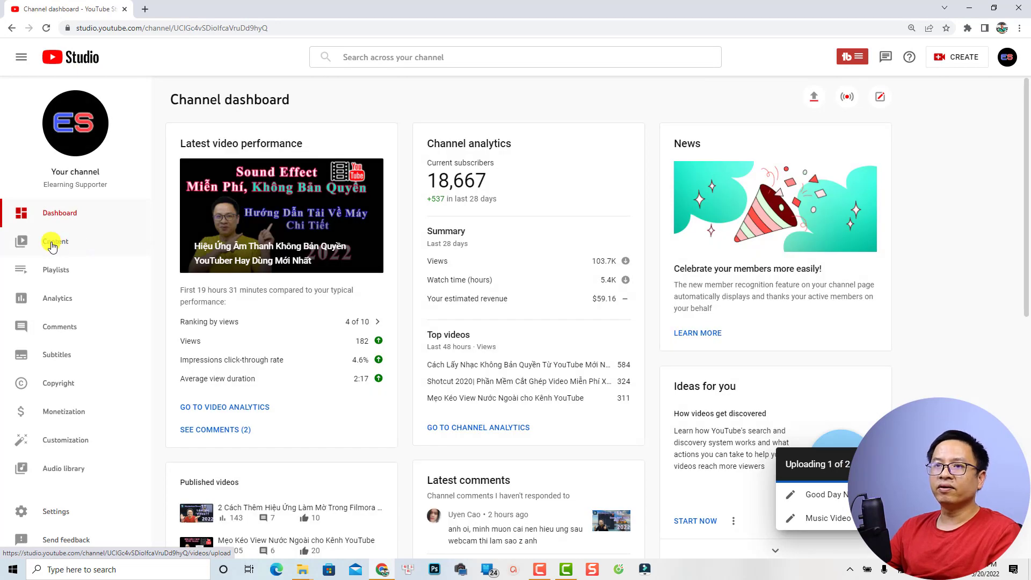
left_click(74, 247)
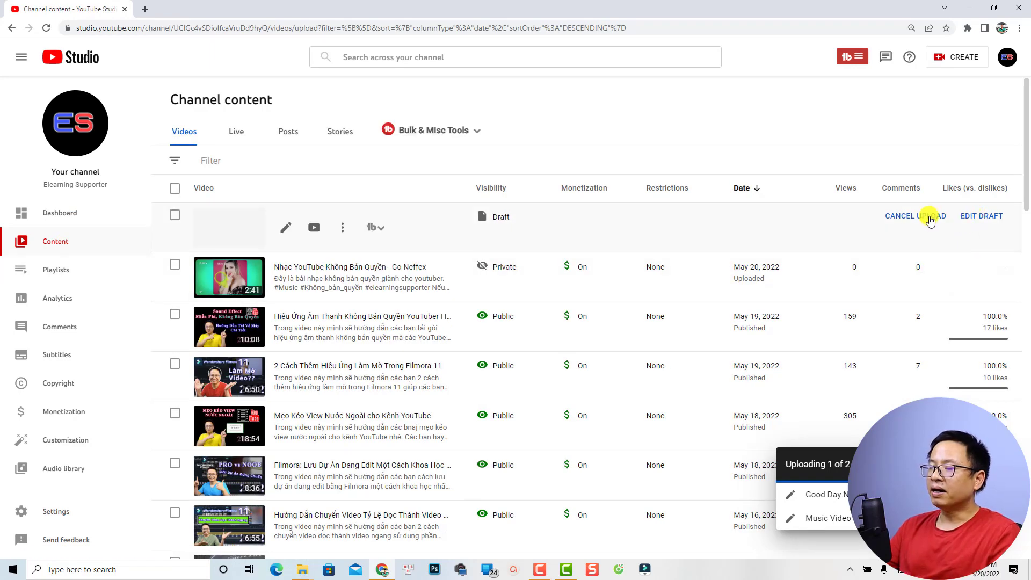
left_click(977, 217)
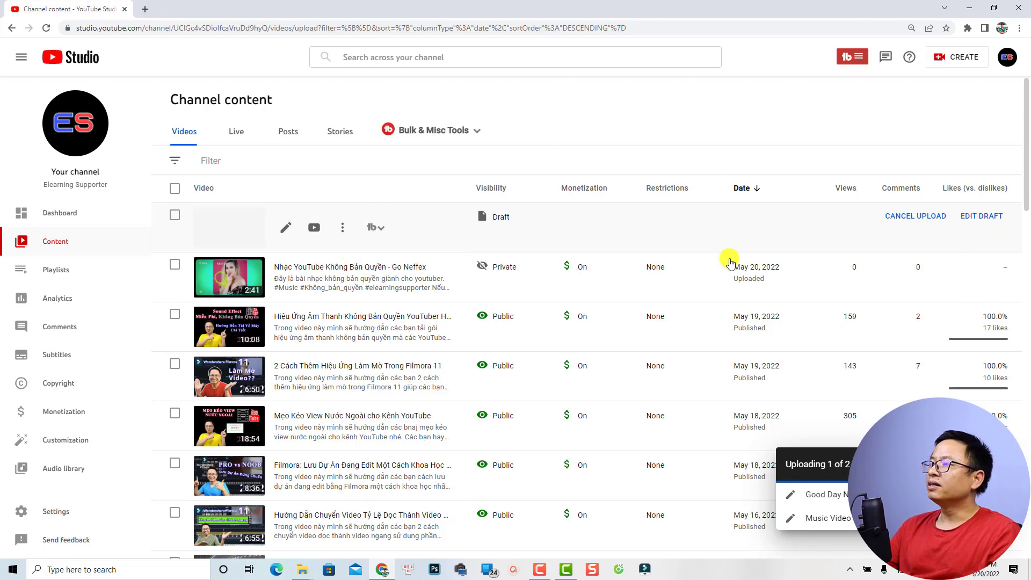